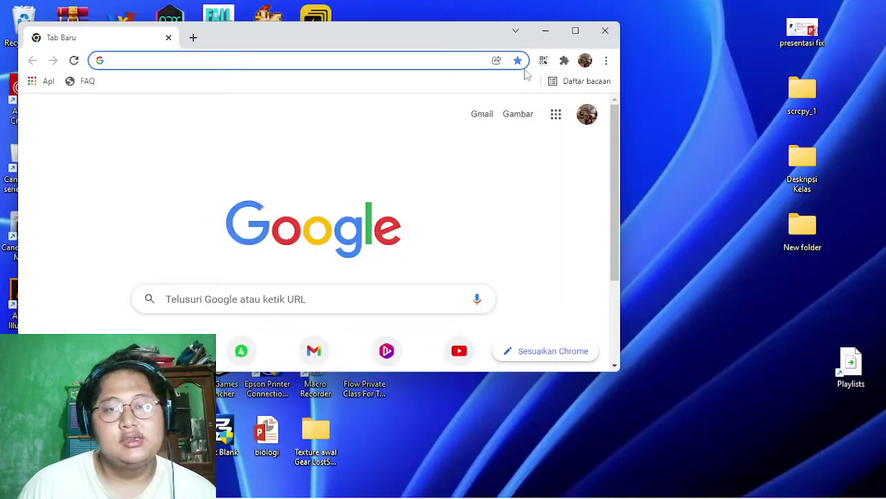
Step: Maximize Chrome and load shopee.co.id from the address bar
{"action": "left_click", "coordinate": [574, 31]}
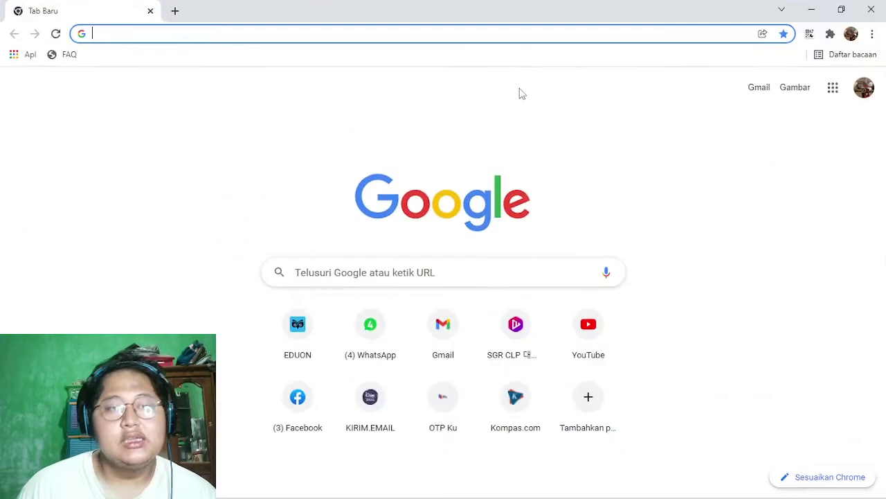
{"action": "type", "text": "shopee.co.id"}
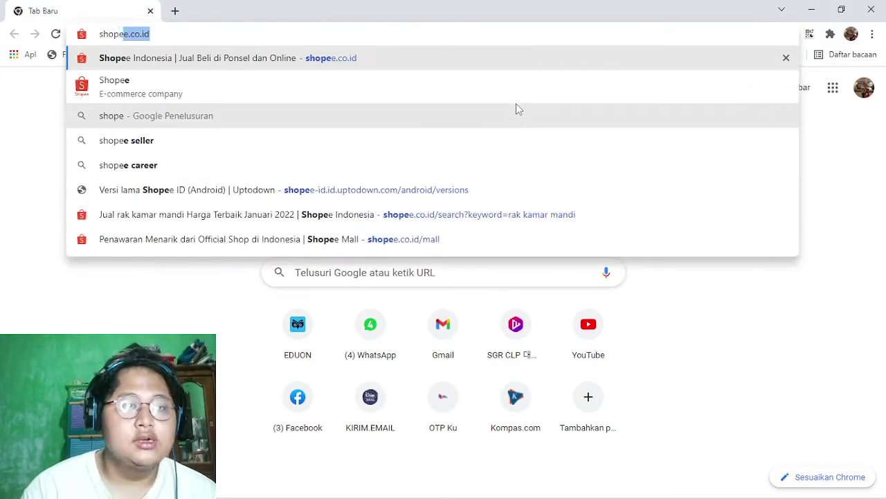
{"action": "key", "text": "Return"}
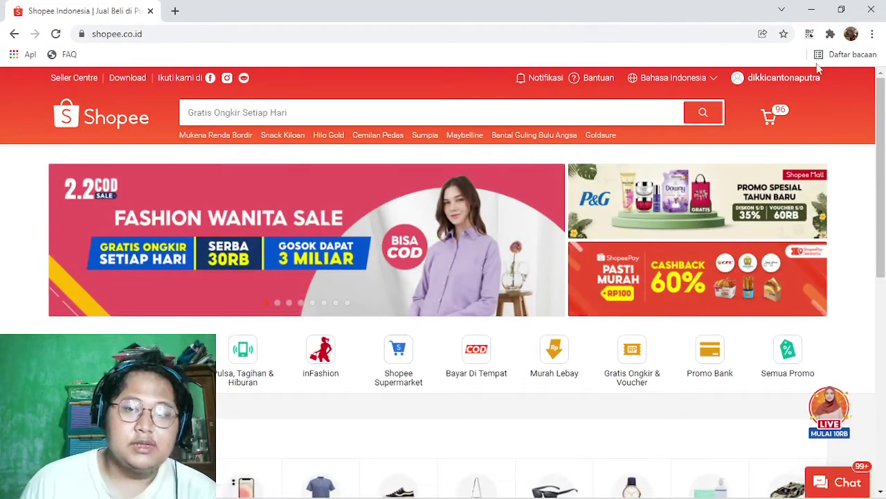
Step: Open Seller Centre from the Shopee top bar in a new tab
{"action": "mouse_move", "coordinate": [777, 85]}
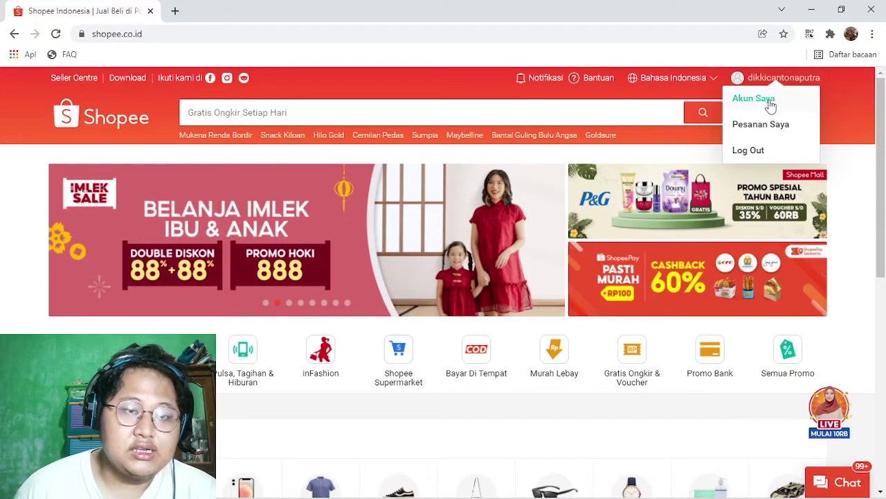
{"action": "left_click", "coordinate": [69, 80]}
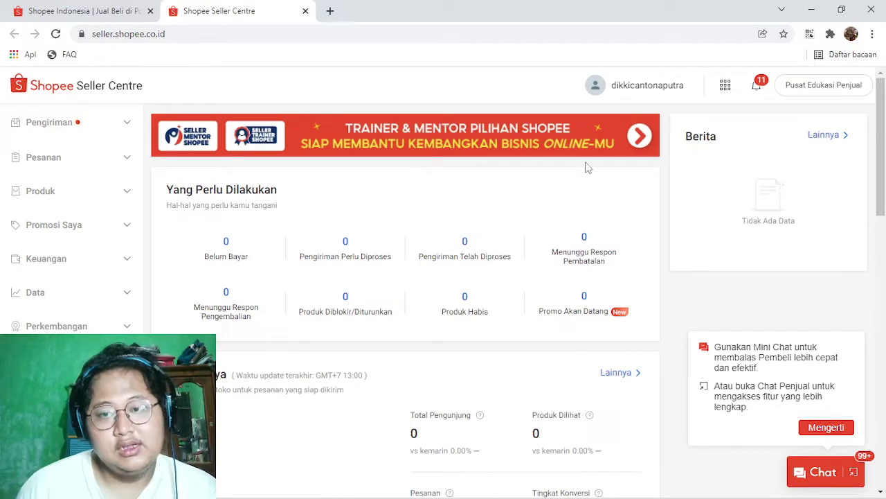
Step: Open Pengiriman Saya from the sidebar and continue past its welcome page
{"action": "scroll", "coordinate": [585, 168], "scroll_direction": "down", "scroll_amount": 2}
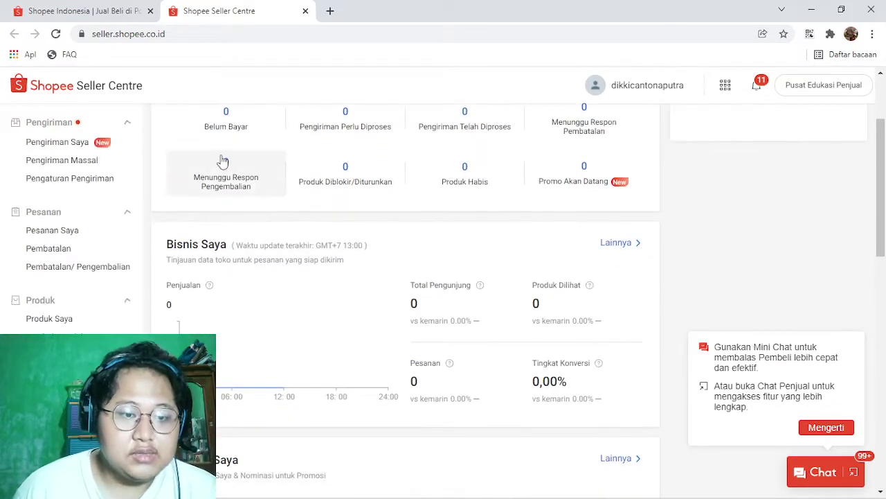
{"action": "left_click", "coordinate": [57, 141]}
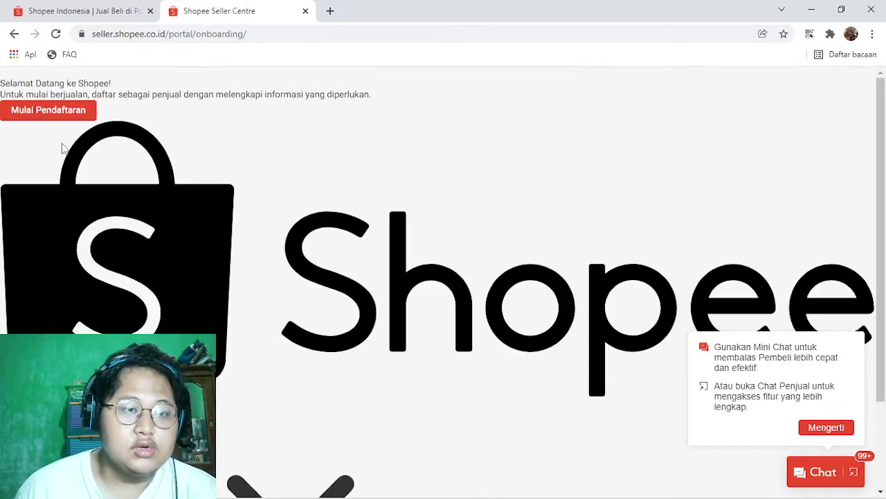
{"action": "scroll", "coordinate": [251, 212], "scroll_direction": "down", "scroll_amount": 3}
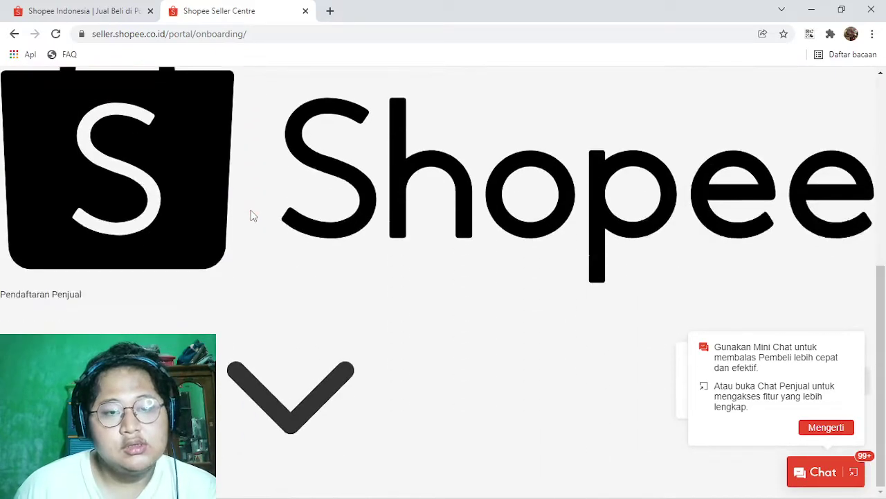
{"action": "scroll", "coordinate": [250, 212], "scroll_direction": "up", "scroll_amount": 3}
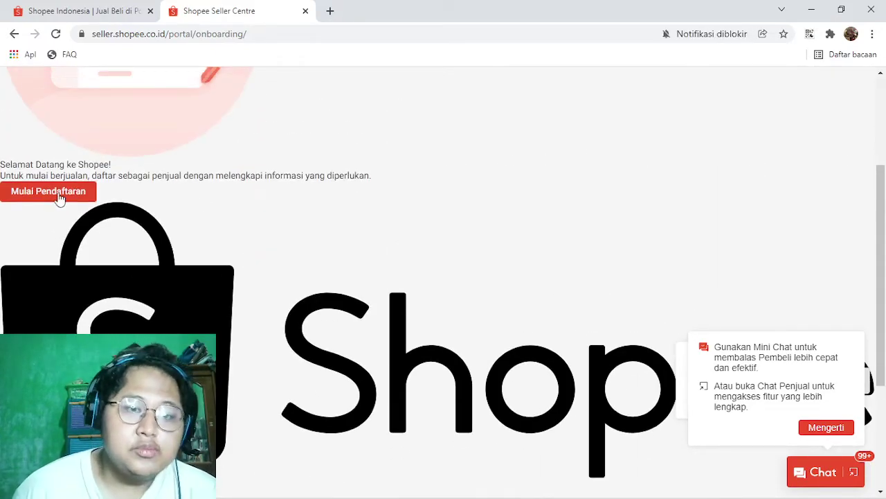
{"action": "left_click", "coordinate": [59, 198]}
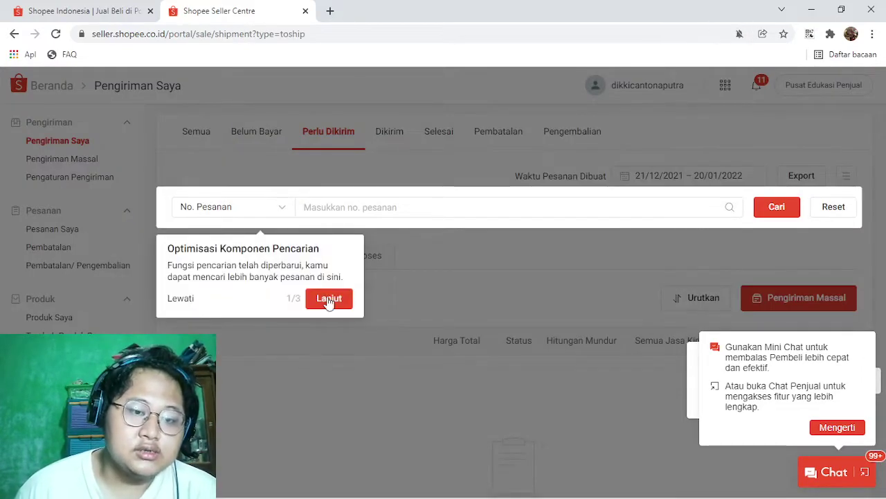
Step: Step through the search feature tour and close it on the 0-order list
{"action": "left_click", "coordinate": [331, 297]}
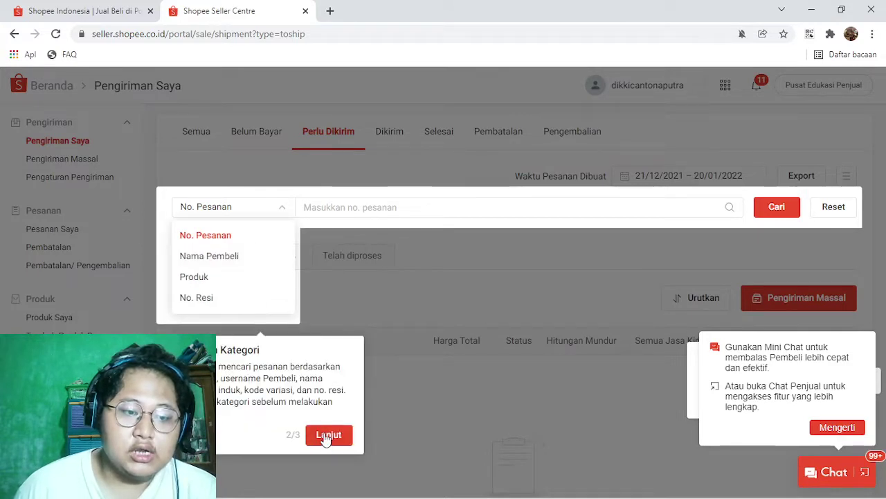
{"action": "left_click", "coordinate": [327, 435]}
{"action": "left_click", "coordinate": [309, 236]}
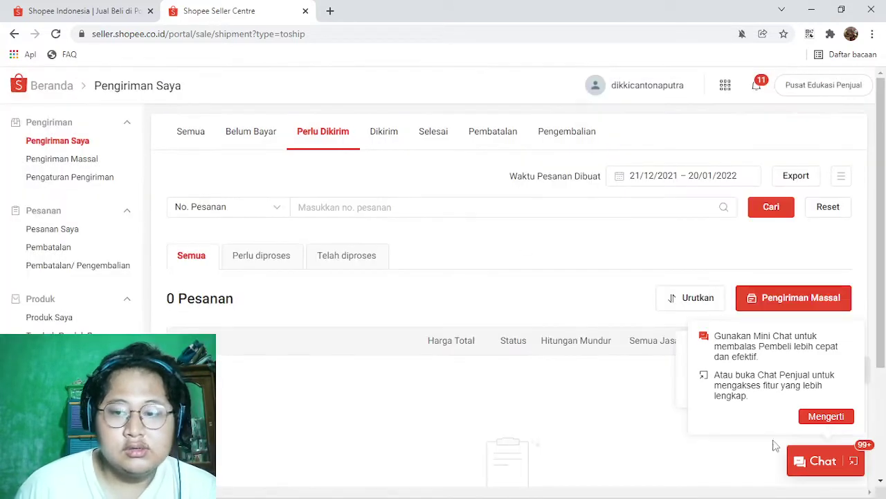
{"action": "scroll", "coordinate": [342, 312], "scroll_direction": "down", "scroll_amount": 3}
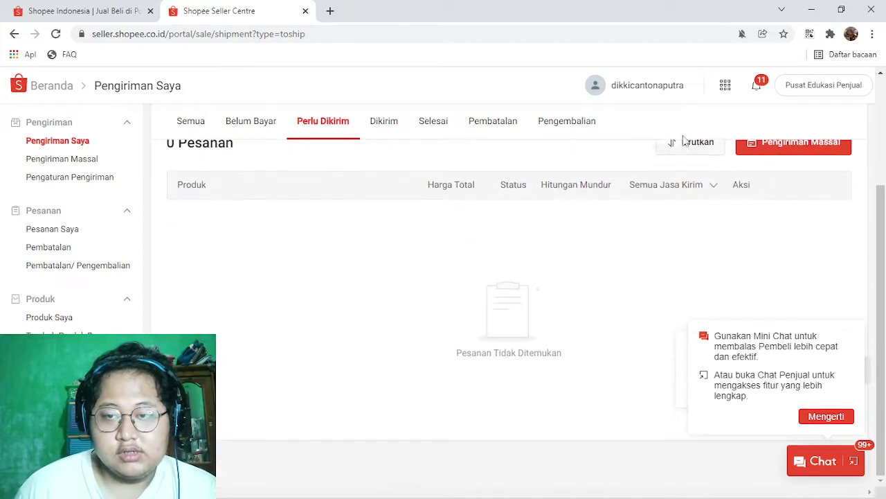
Step: Check the latest seller notifications in the full inbox, then return to the dashboard
{"action": "left_click", "coordinate": [760, 86]}
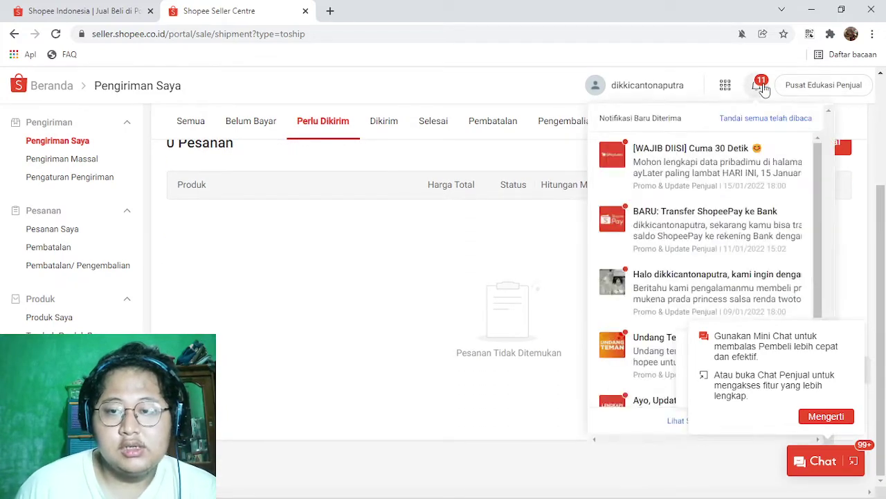
{"action": "left_click", "coordinate": [759, 86]}
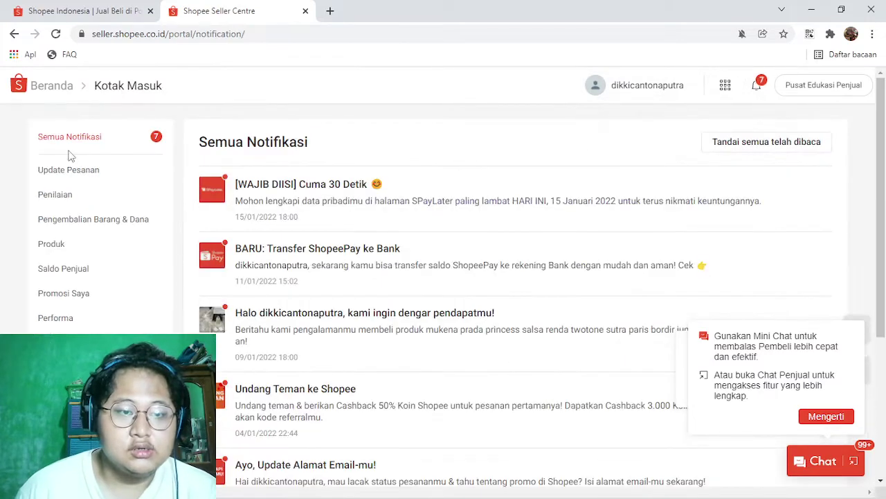
{"action": "left_click", "coordinate": [38, 88]}
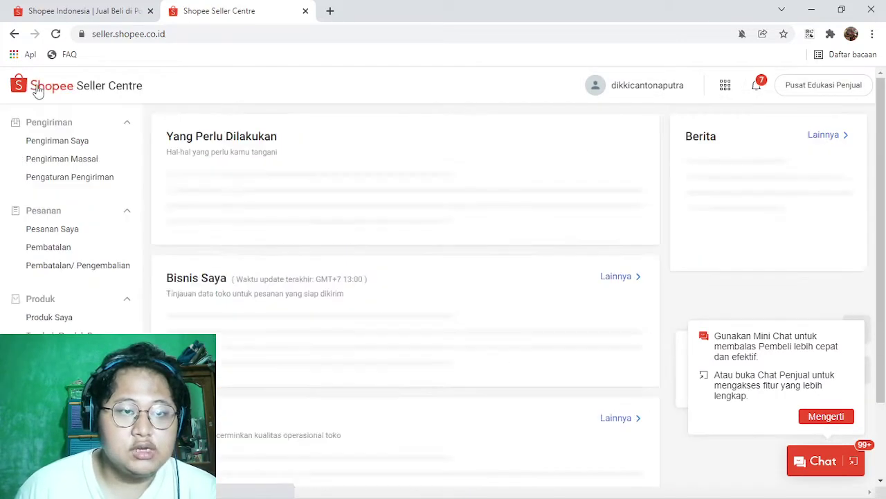
Step: Reopen Pengiriman Saya, then go down the sidebar to the Profil Toko page
{"action": "left_click", "coordinate": [47, 142]}
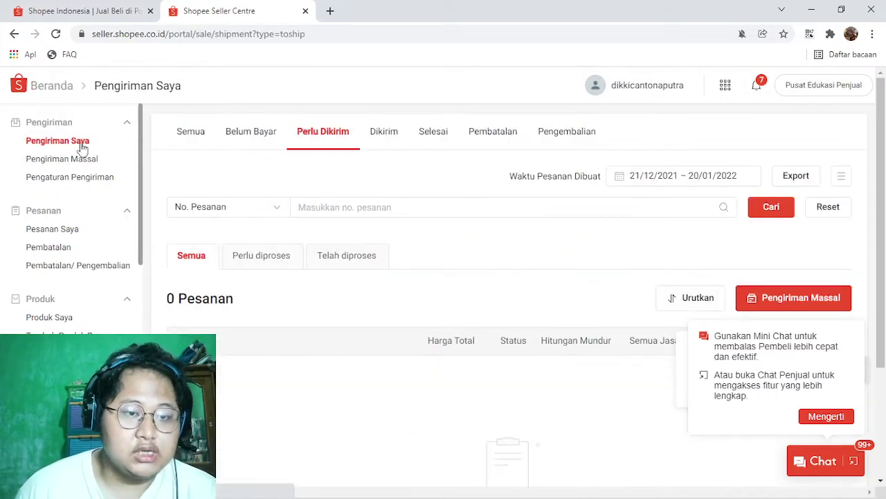
{"action": "scroll", "coordinate": [113, 304], "scroll_direction": "down", "scroll_amount": 2}
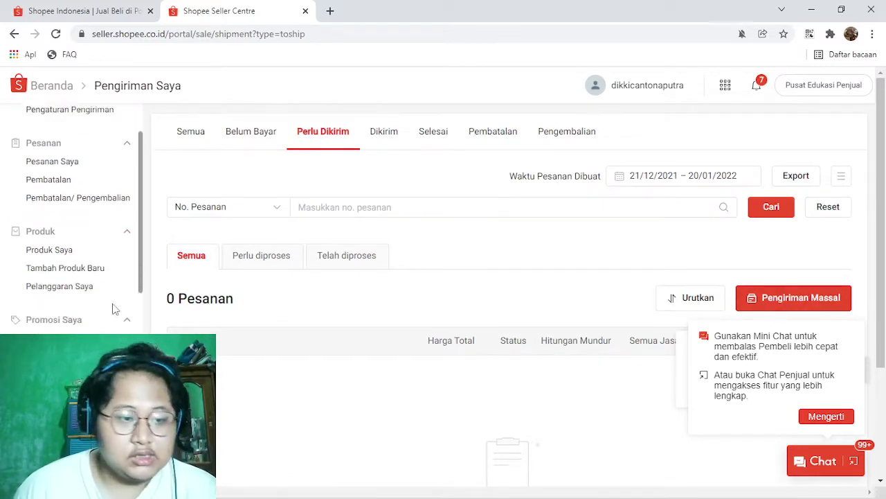
{"action": "scroll", "coordinate": [132, 295], "scroll_direction": "down", "scroll_amount": 3}
{"action": "scroll", "coordinate": [130, 294], "scroll_direction": "down", "scroll_amount": 2}
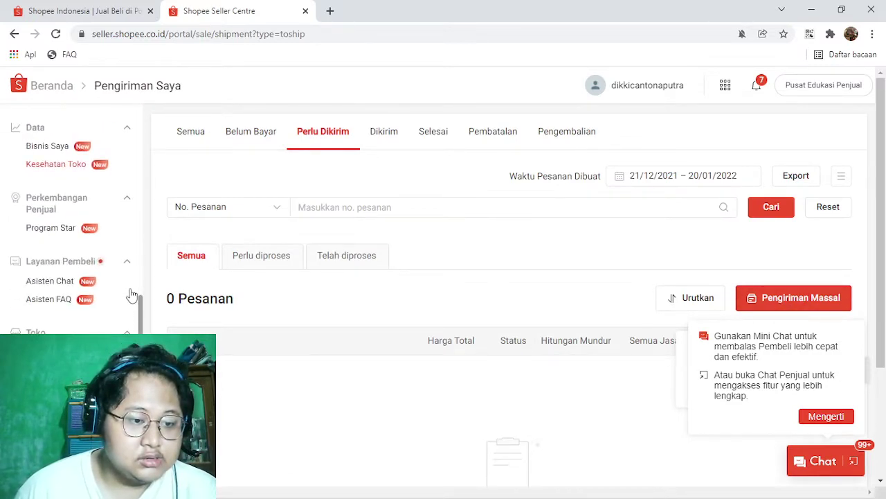
{"action": "scroll", "coordinate": [123, 293], "scroll_direction": "down", "scroll_amount": 1}
{"action": "scroll", "coordinate": [43, 271], "scroll_direction": "up", "scroll_amount": 1}
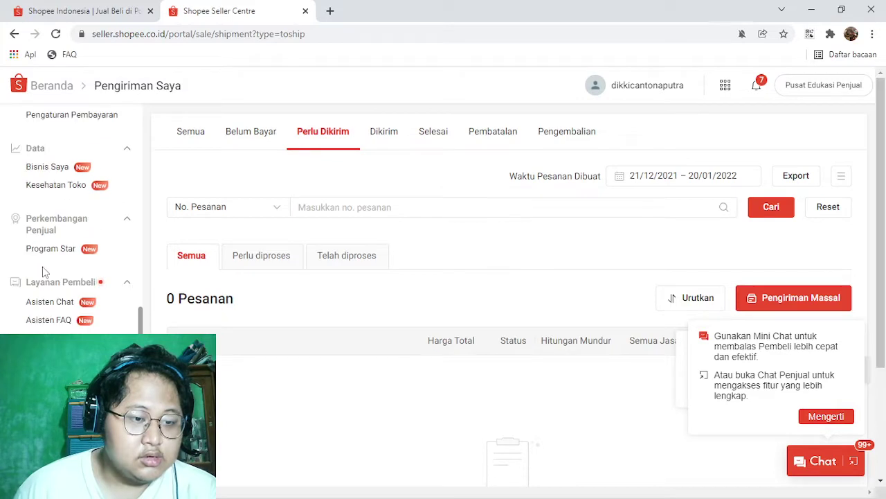
{"action": "scroll", "coordinate": [43, 272], "scroll_direction": "down", "scroll_amount": 1}
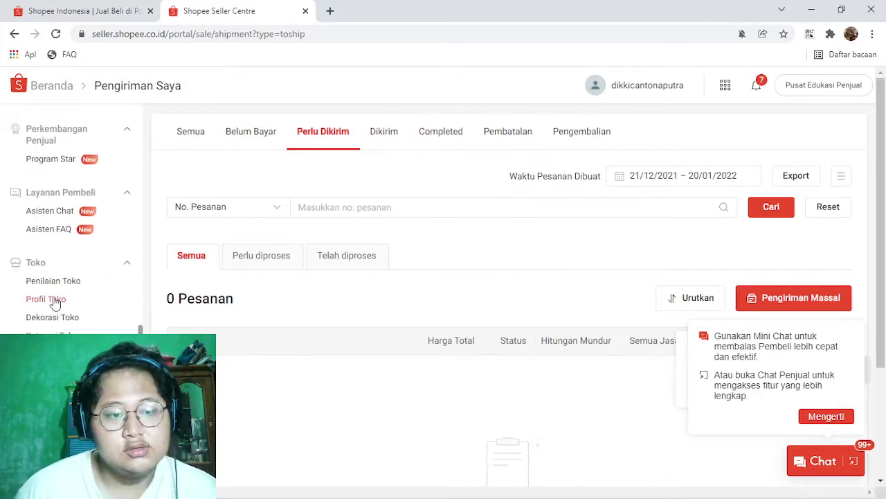
{"action": "double_click", "coordinate": [56, 302]}
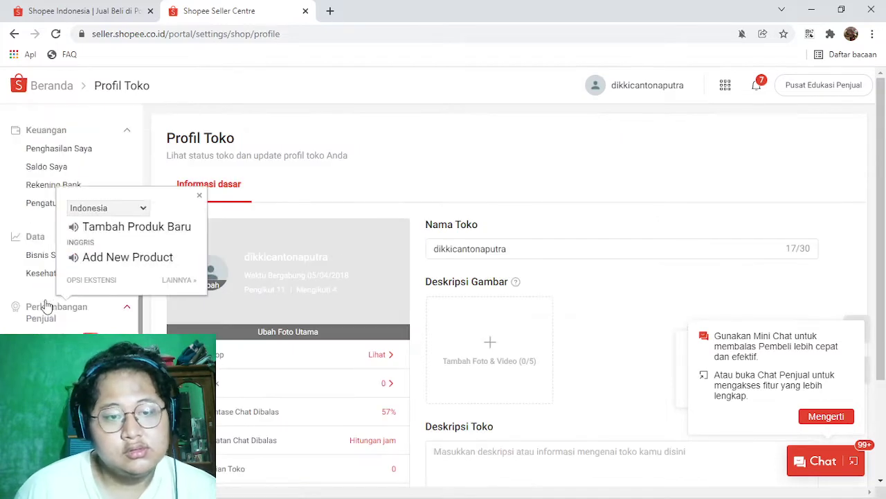
Step: Set the 13097-realme-9i image as the shop's main profile photo and confirm the crop
{"action": "left_click", "coordinate": [390, 204]}
{"action": "scroll", "coordinate": [398, 229], "scroll_direction": "down", "scroll_amount": 2}
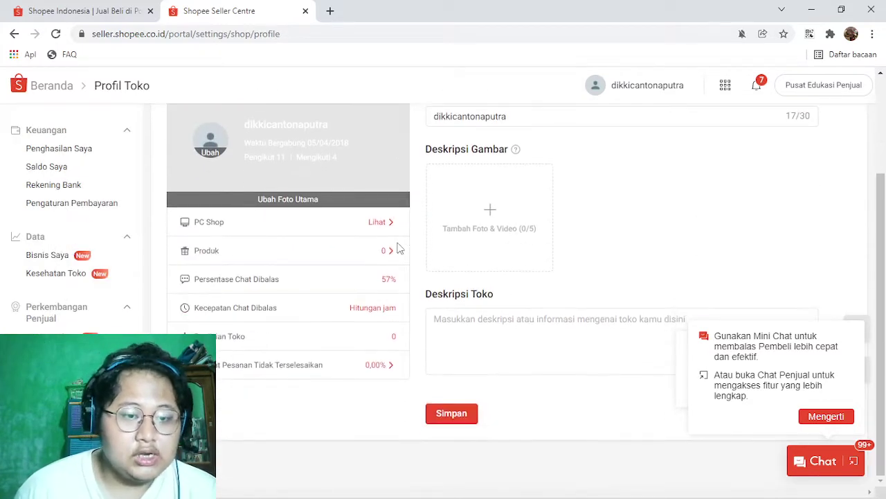
{"action": "left_click", "coordinate": [270, 201]}
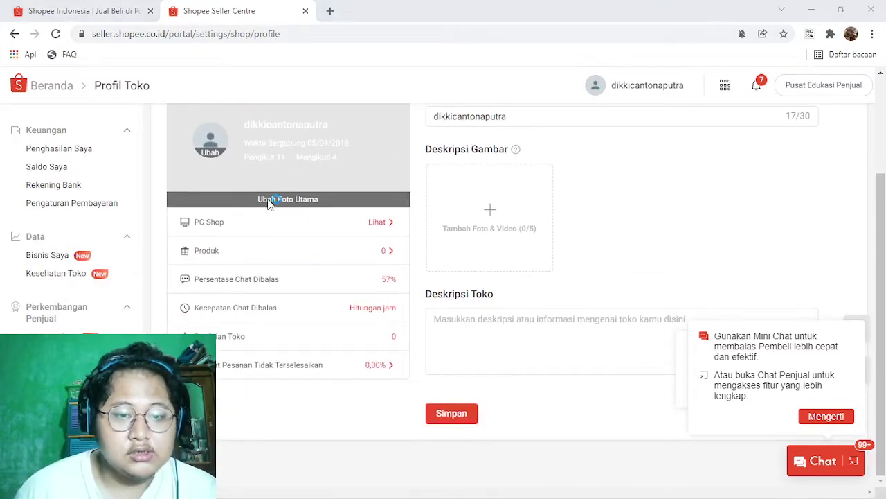
{"action": "scroll", "coordinate": [557, 268], "scroll_direction": "down", "scroll_amount": 10}
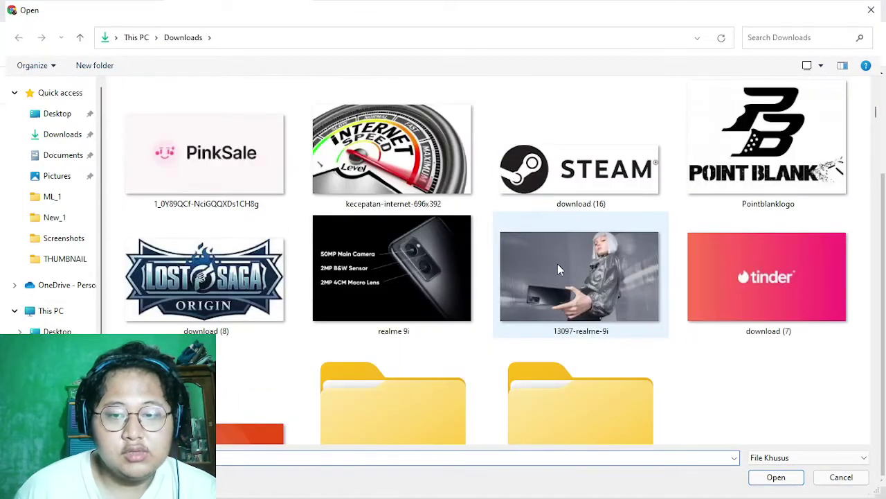
{"action": "double_click", "coordinate": [557, 268]}
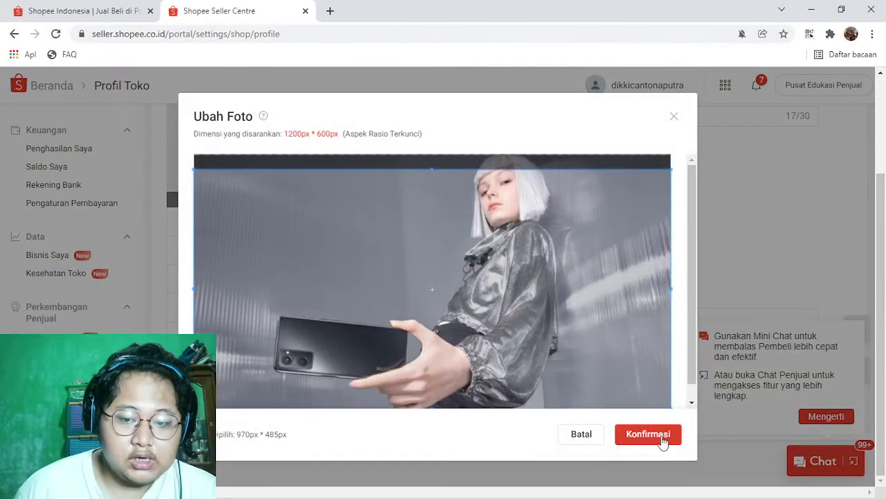
{"action": "left_click", "coordinate": [648, 435]}
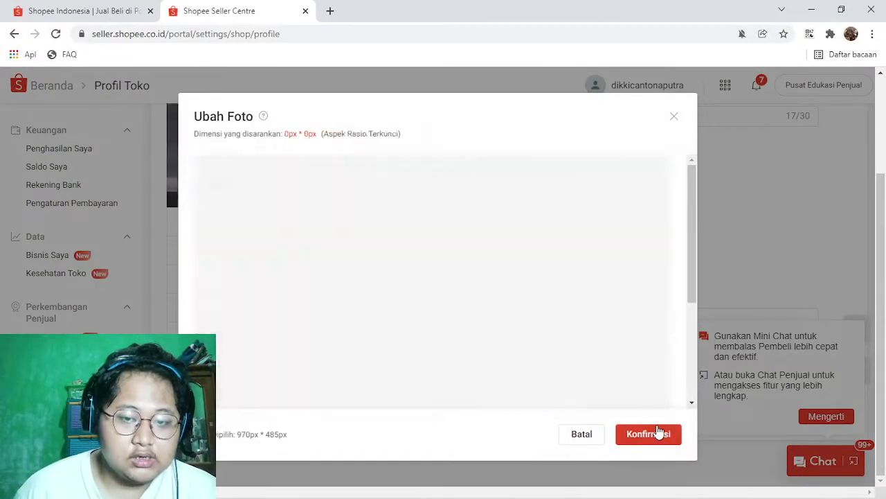
Step: Review the updated Profil Toko page, then switch to the Shopee Indonesia tab
{"action": "scroll", "coordinate": [466, 208], "scroll_direction": "up", "scroll_amount": 2}
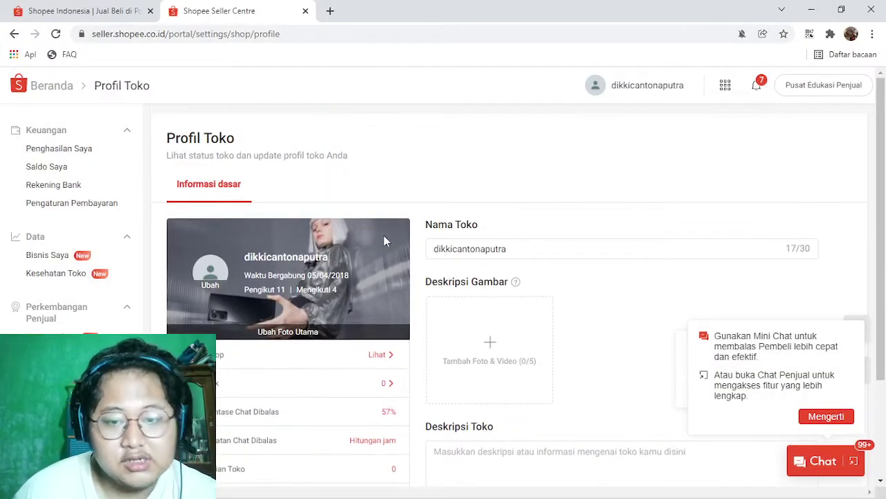
{"action": "scroll", "coordinate": [385, 240], "scroll_direction": "down", "scroll_amount": 1}
{"action": "mouse_move", "coordinate": [489, 277]}
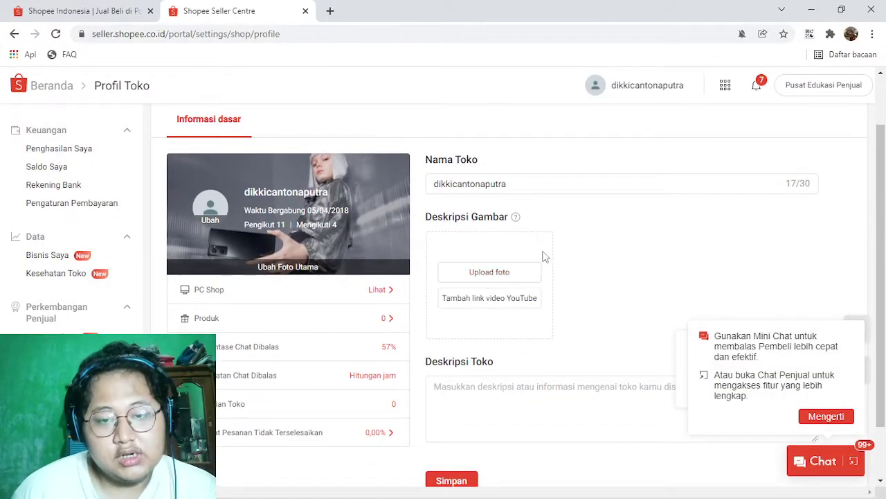
{"action": "scroll", "coordinate": [226, 267], "scroll_direction": "down", "scroll_amount": 1}
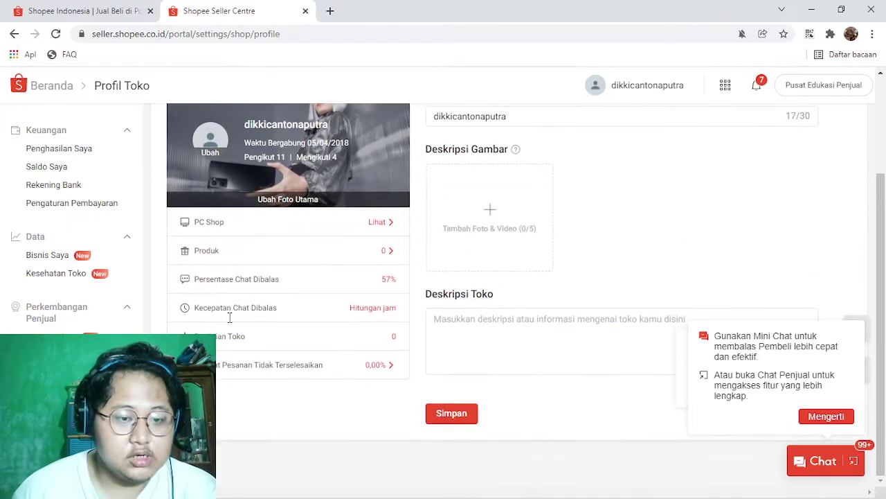
{"action": "left_click", "coordinate": [83, 10]}
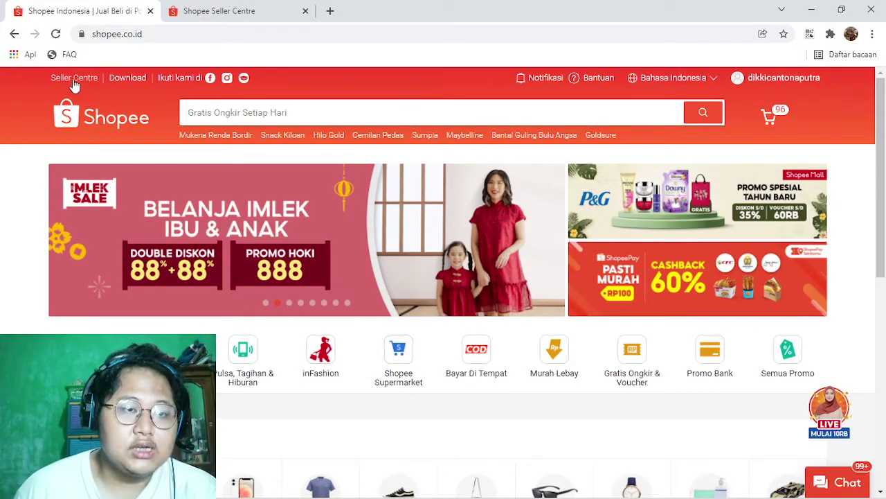
Step: Close the old tab, reopen Seller Centre and start seller registration
{"action": "left_click", "coordinate": [304, 11]}
{"action": "left_click", "coordinate": [76, 79]}
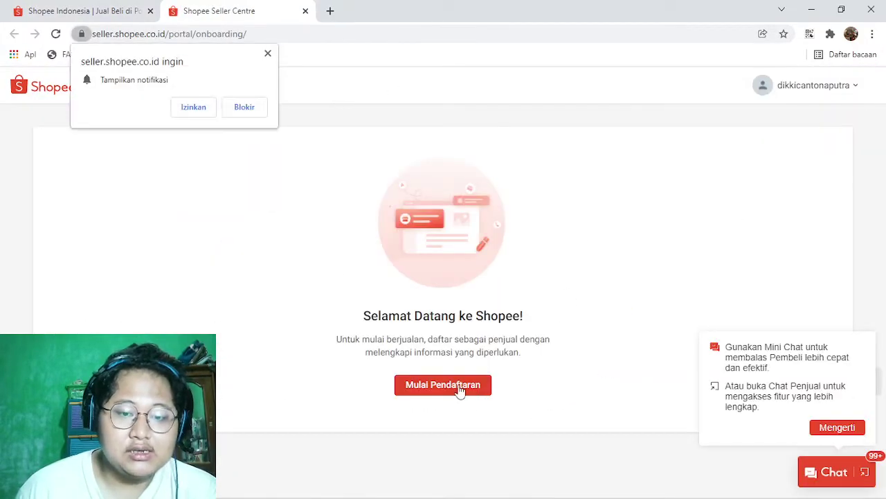
{"action": "left_click", "coordinate": [460, 391]}
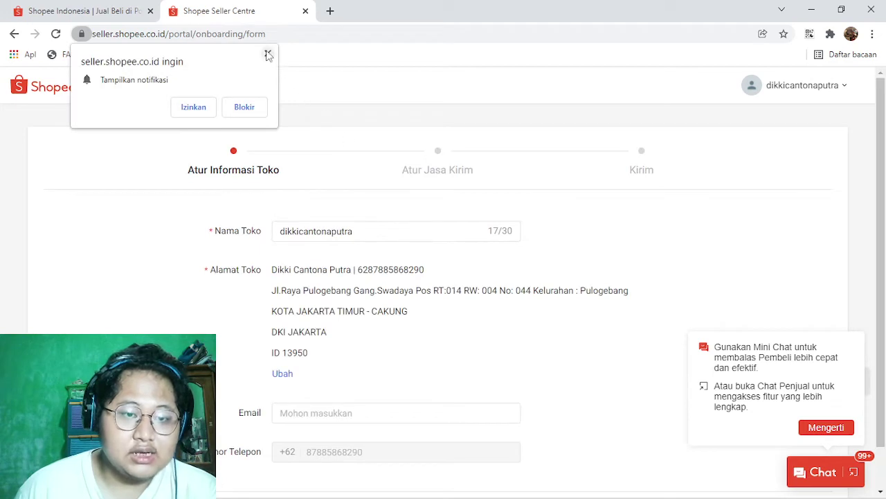
{"action": "left_click", "coordinate": [268, 54]}
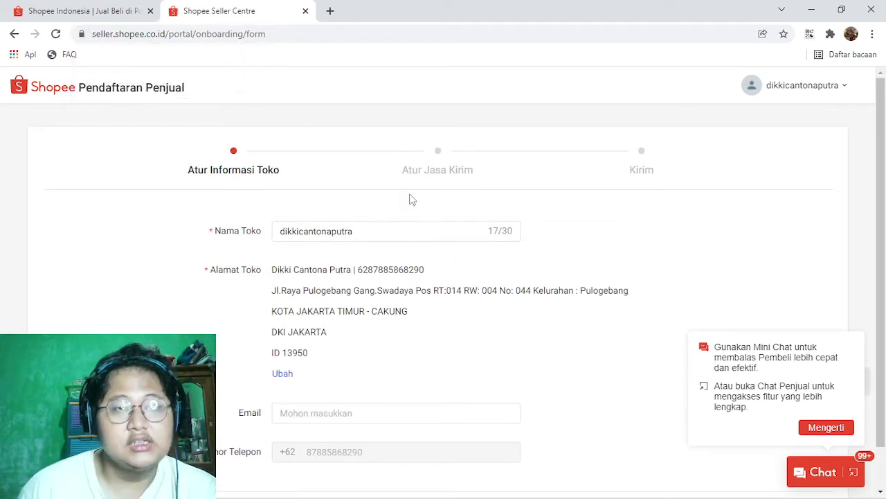
{"action": "scroll", "coordinate": [411, 214], "scroll_direction": "down", "scroll_amount": 1}
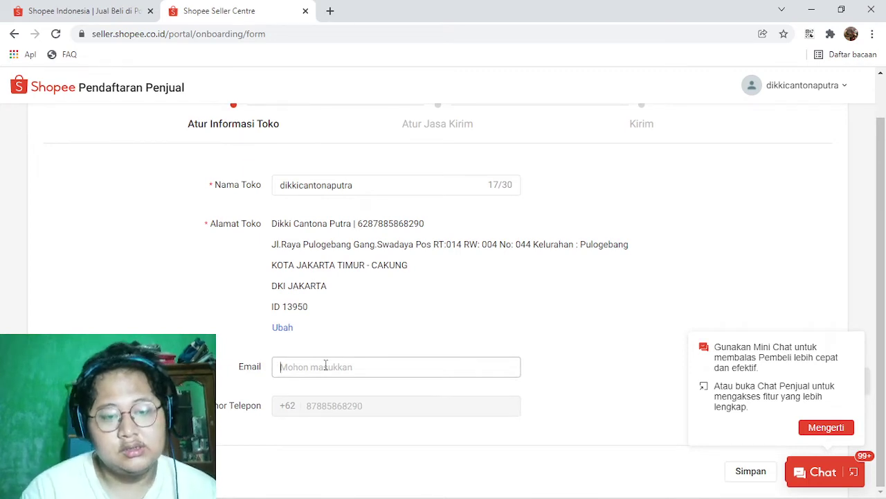
Step: Enter the shop's contact e-mail address in the Email field
{"action": "left_click", "coordinate": [325, 365]}
{"action": "key", "text": "BackSpace"}
{"action": "key", "text": "BackSpace"}
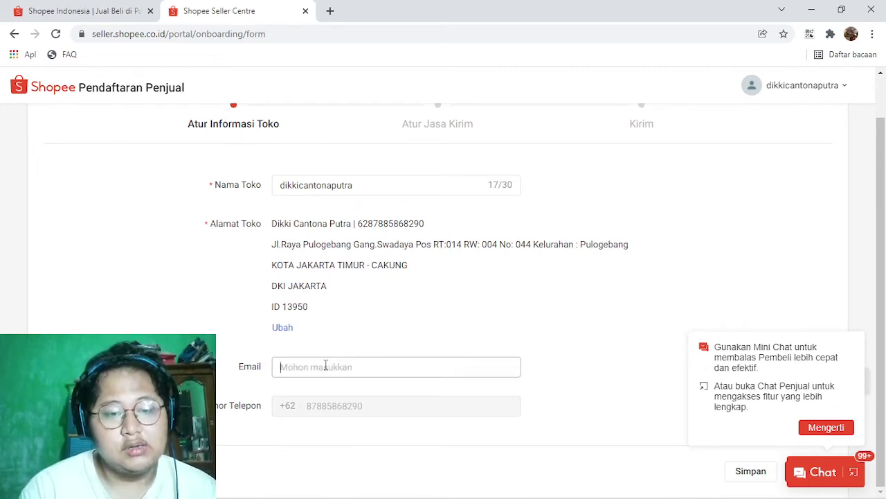
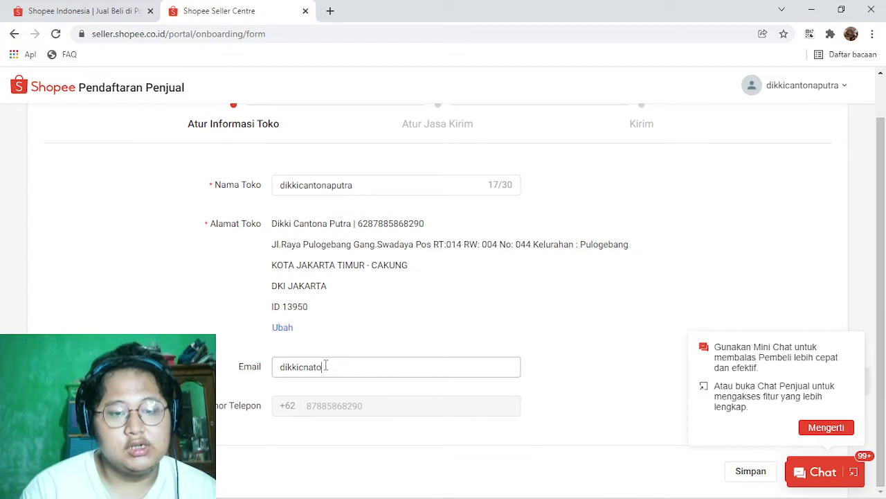
{"action": "key", "text": "BackSpace"}
{"action": "key", "text": "BackSpace"}
{"action": "key", "text": "BackSpace"}
{"action": "key", "text": "BackSpace"}
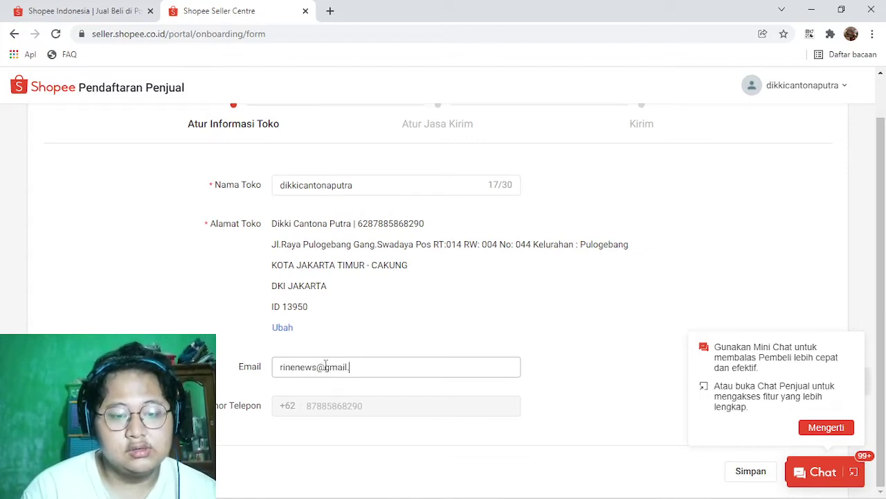
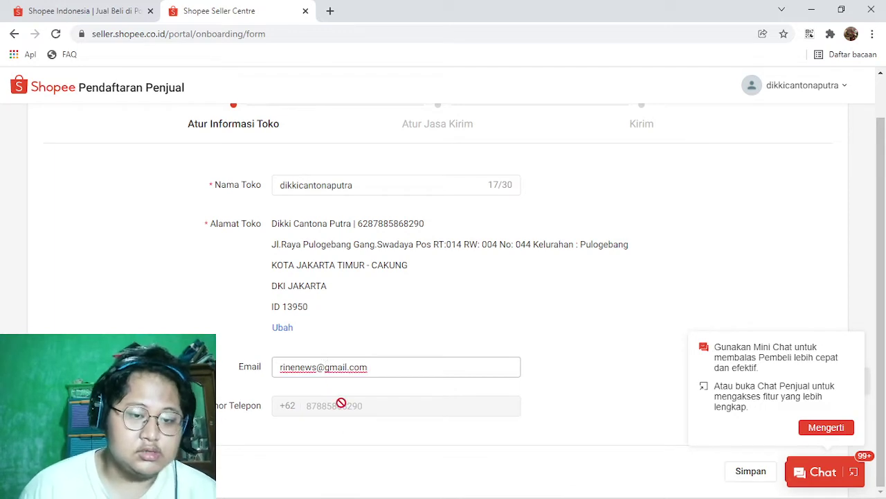
{"action": "left_click", "coordinate": [466, 343]}
Step: Save the shop information and continue to the Atur Jasa Kirim shipping step
{"action": "scroll", "coordinate": [450, 309], "scroll_direction": "up", "scroll_amount": 1}
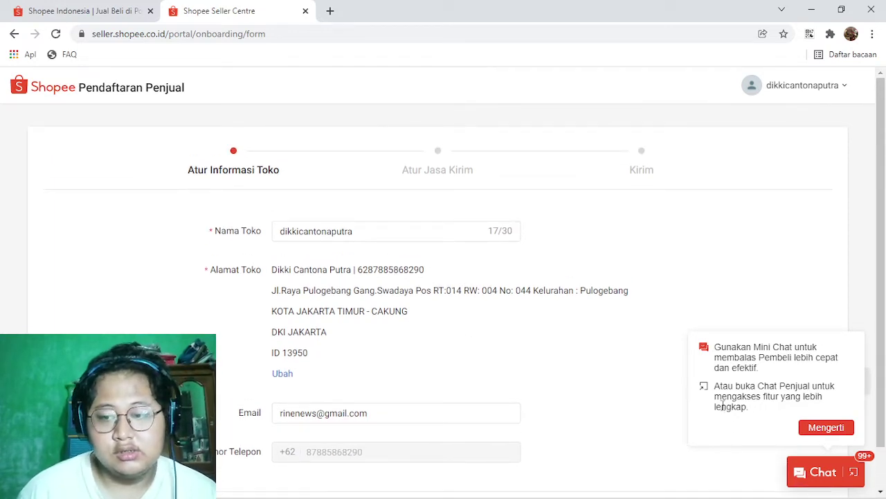
{"action": "scroll", "coordinate": [452, 205], "scroll_direction": "down", "scroll_amount": 1}
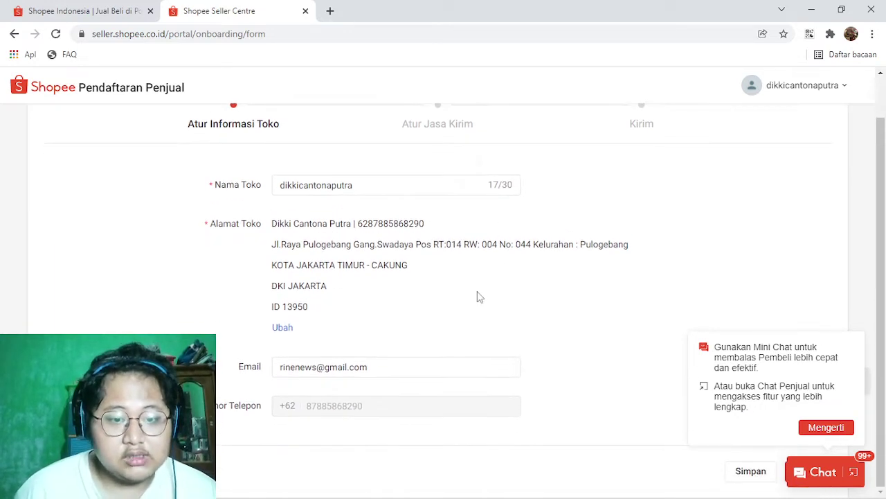
{"action": "scroll", "coordinate": [477, 296], "scroll_direction": "up", "scroll_amount": 1}
{"action": "scroll", "coordinate": [457, 284], "scroll_direction": "down", "scroll_amount": 1}
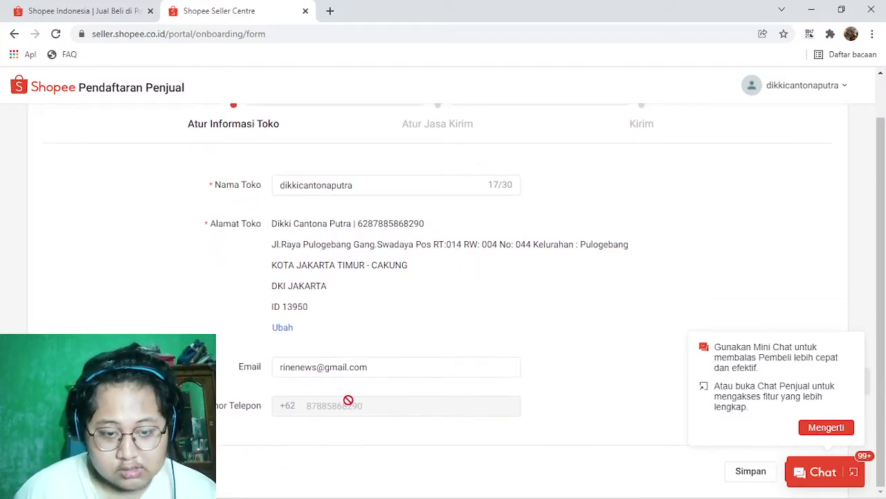
{"action": "left_click", "coordinate": [831, 426]}
{"action": "left_click", "coordinate": [755, 477]}
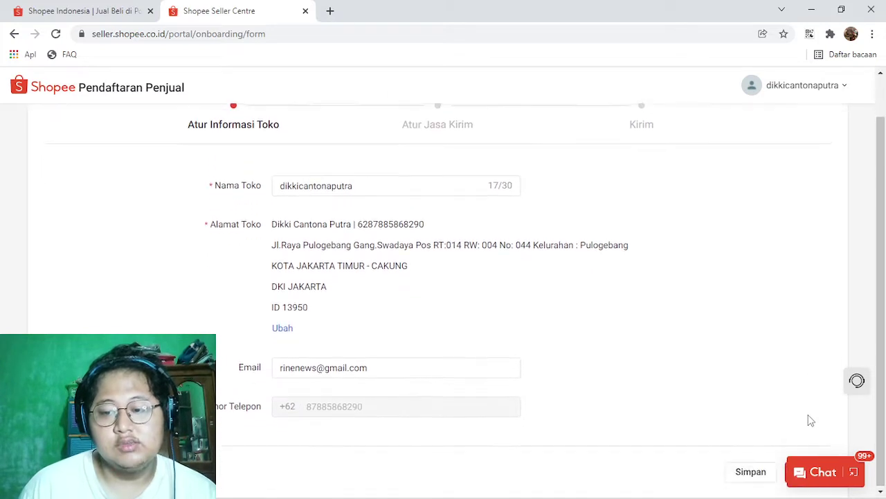
{"action": "key", "text": "ctrl+minus"}
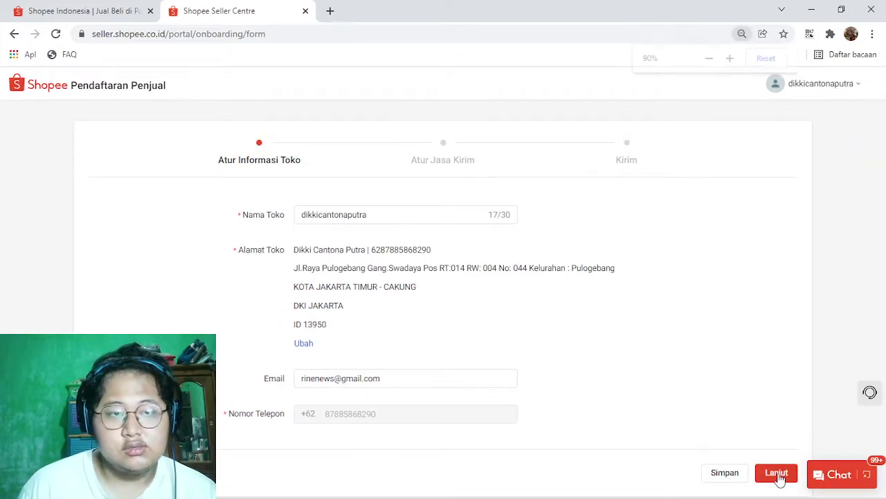
{"action": "left_click", "coordinate": [777, 475]}
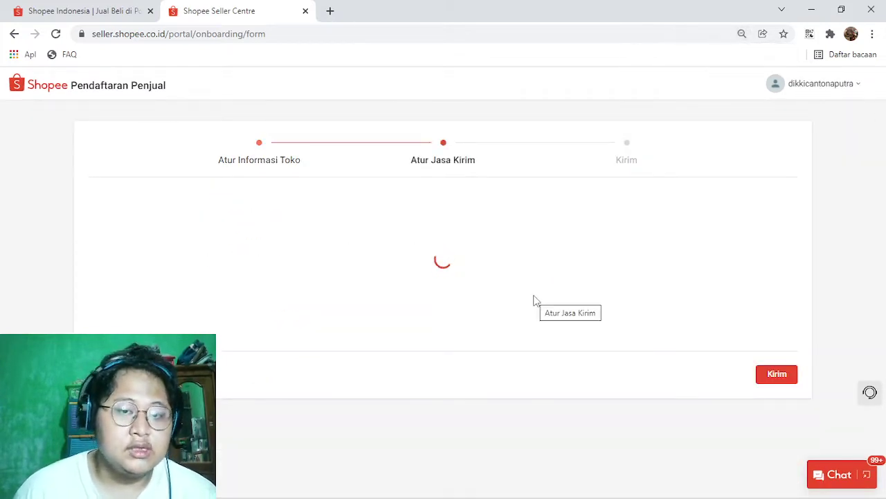
Step: Turn on the Anteraja courier and acknowledge the per-product activation warning
{"action": "scroll", "coordinate": [513, 215], "scroll_direction": "down", "scroll_amount": 1}
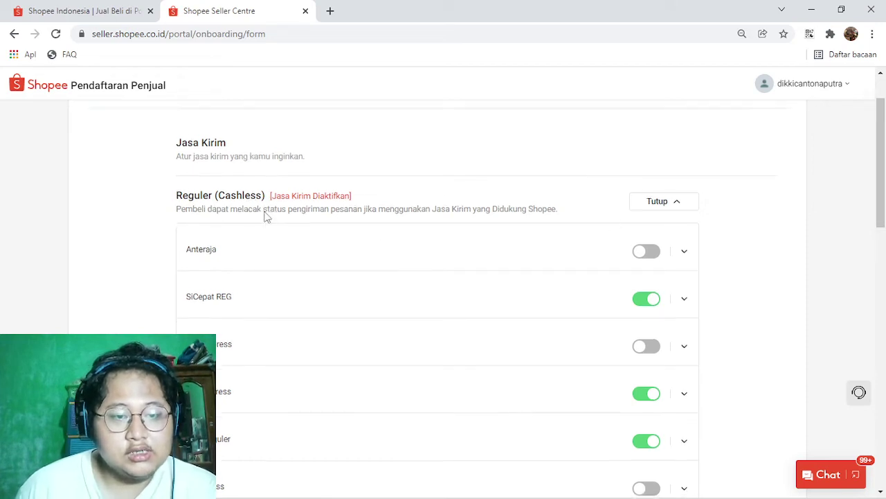
{"action": "scroll", "coordinate": [265, 214], "scroll_direction": "down", "scroll_amount": 1}
{"action": "left_click", "coordinate": [640, 191]}
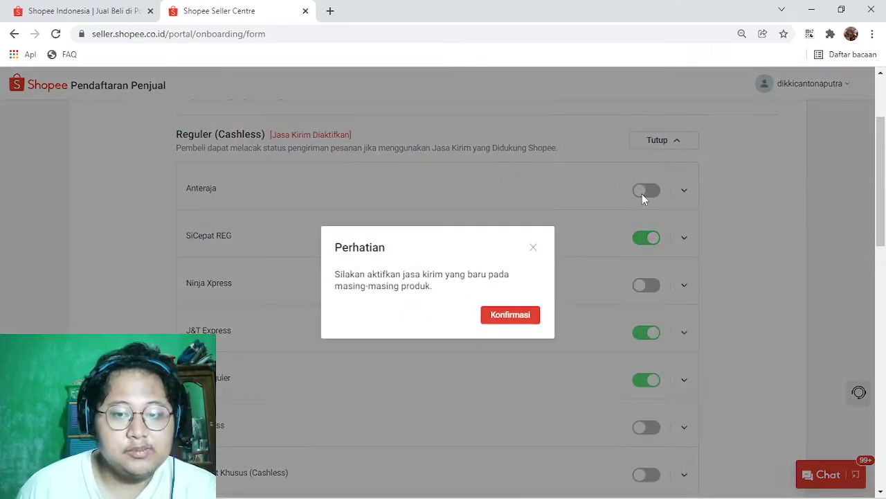
{"action": "left_click", "coordinate": [516, 317]}
{"action": "left_click", "coordinate": [684, 188]}
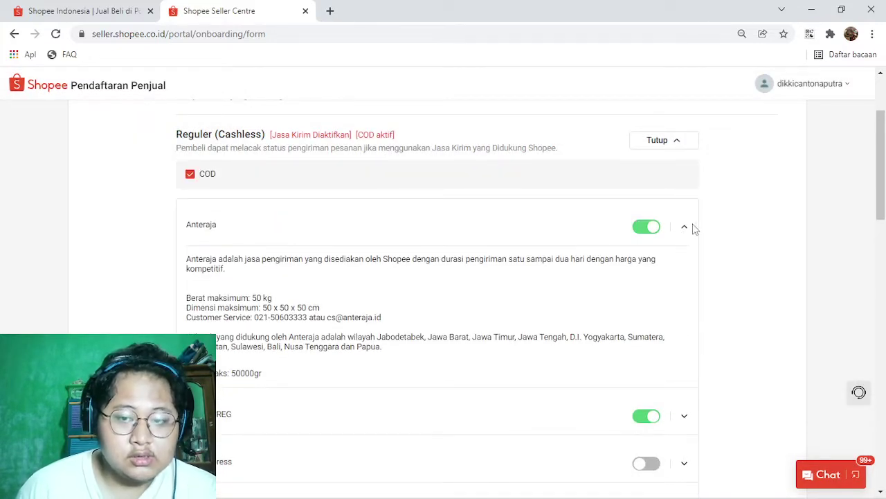
{"action": "left_click", "coordinate": [692, 228]}
Step: Try enabling COD for the Hemat couriers, then collapse that section
{"action": "scroll", "coordinate": [300, 237], "scroll_direction": "down", "scroll_amount": 2}
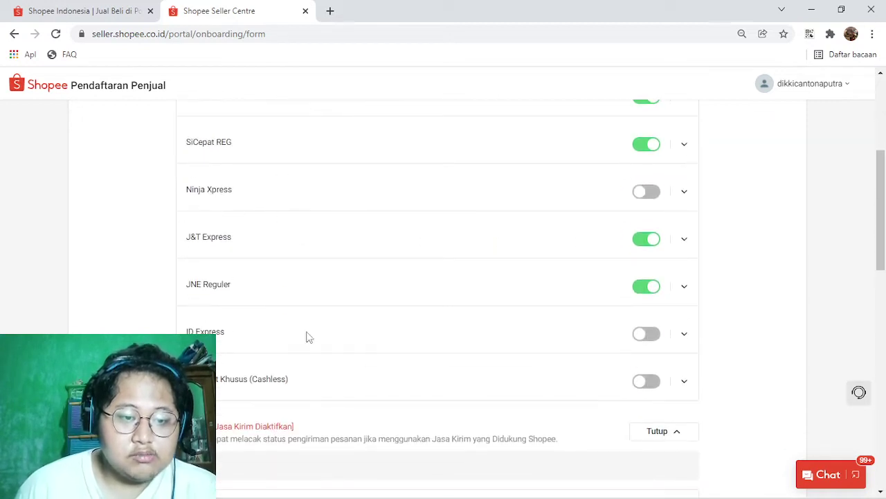
{"action": "scroll", "coordinate": [384, 356], "scroll_direction": "down", "scroll_amount": 3}
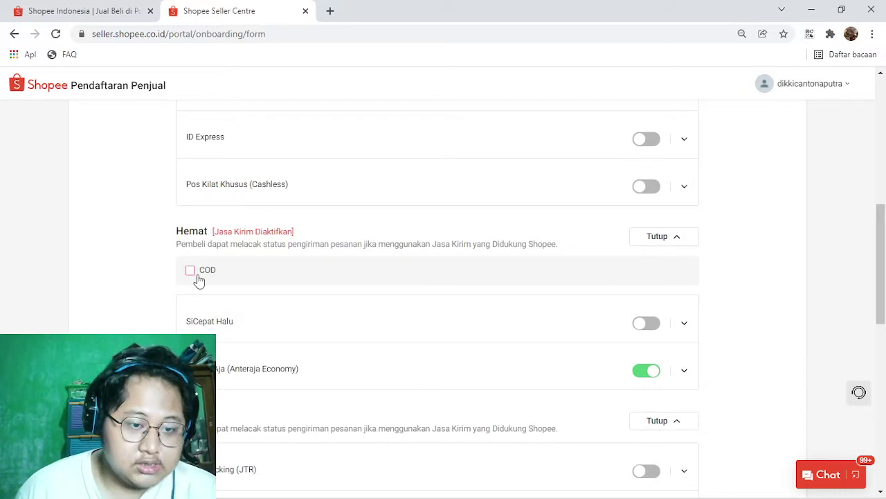
{"action": "left_click", "coordinate": [189, 270]}
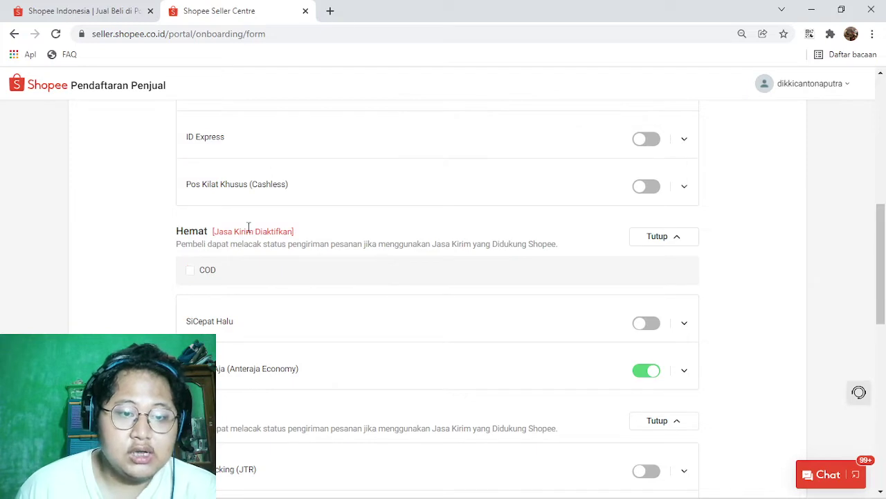
{"action": "left_click", "coordinate": [661, 237]}
{"action": "scroll", "coordinate": [471, 261], "scroll_direction": "down", "scroll_amount": 2}
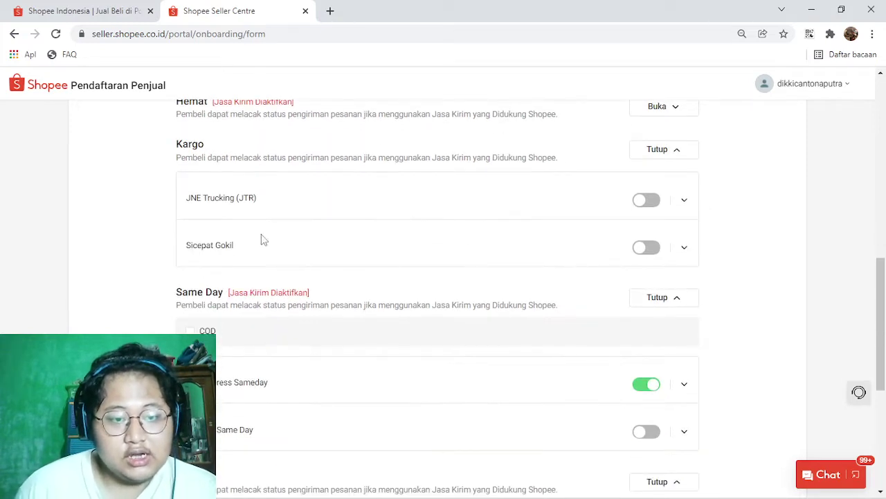
{"action": "scroll", "coordinate": [263, 239], "scroll_direction": "down", "scroll_amount": 2}
{"action": "scroll", "coordinate": [376, 286], "scroll_direction": "down", "scroll_amount": 1}
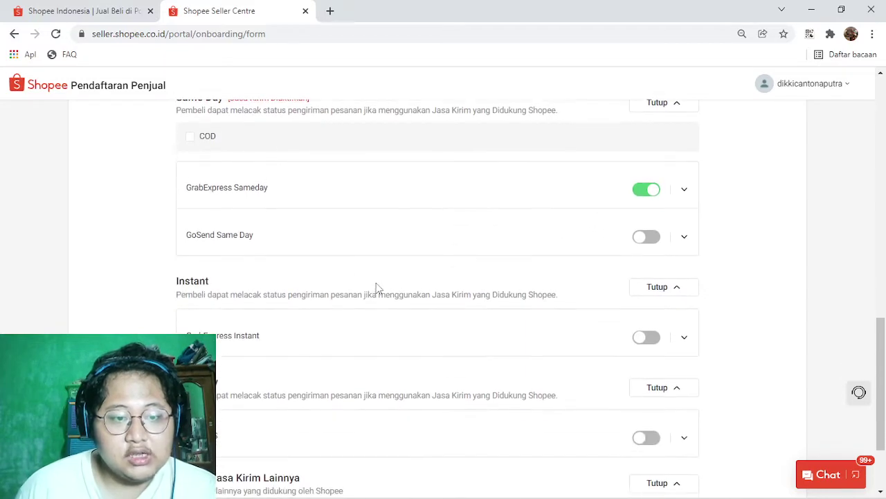
Step: Switch off GrabExpress Sameday and accept both Perhatian warnings
{"action": "left_click", "coordinate": [646, 188]}
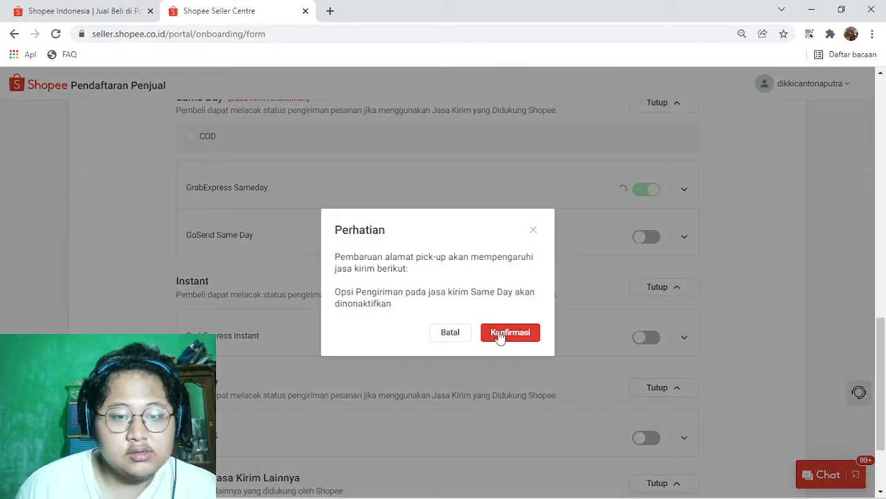
{"action": "left_click", "coordinate": [500, 333]}
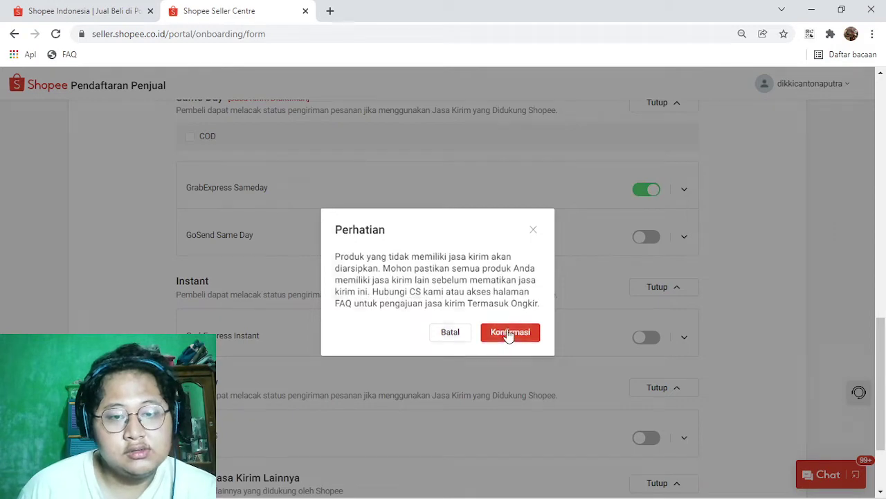
{"action": "left_click", "coordinate": [507, 336]}
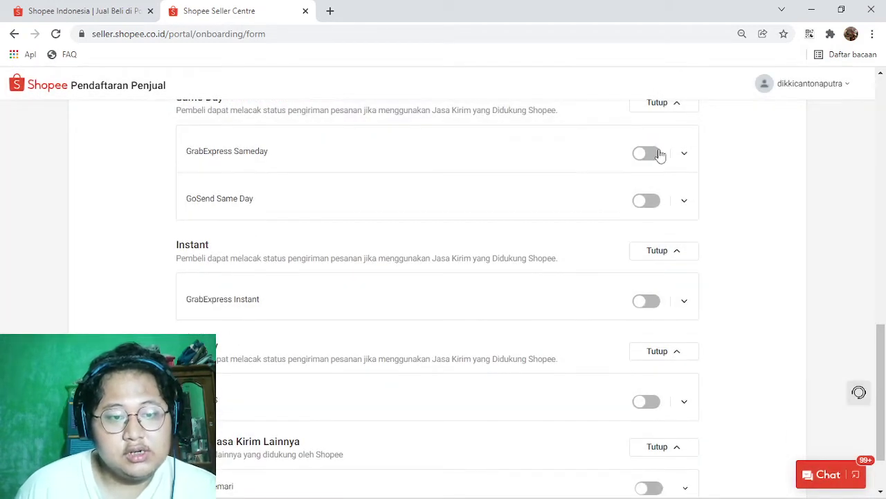
{"action": "scroll", "coordinate": [530, 242], "scroll_direction": "down", "scroll_amount": 1}
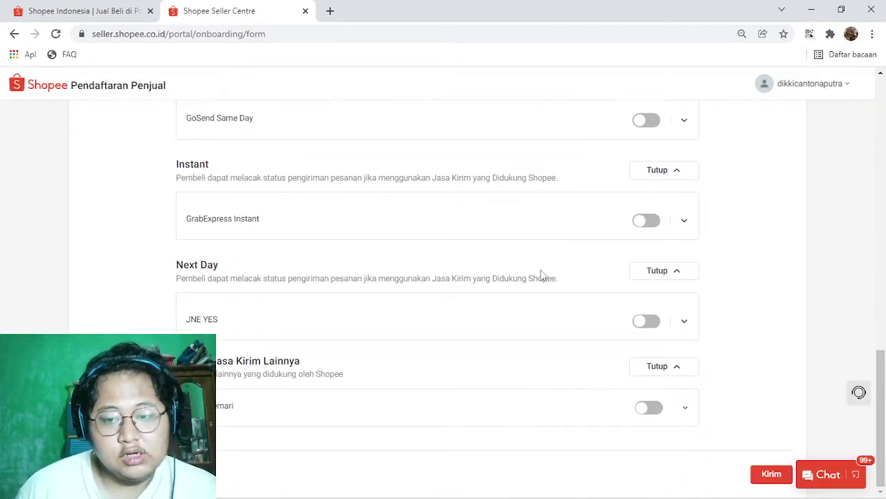
{"action": "scroll", "coordinate": [542, 275], "scroll_direction": "up", "scroll_amount": 15}
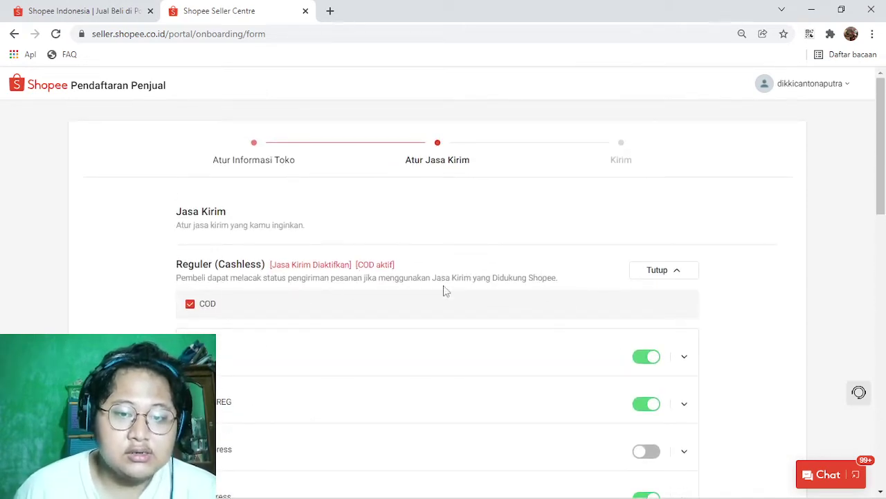
Step: Scroll to the end of the shipping step to submit it with Kirim
{"action": "scroll", "coordinate": [458, 208], "scroll_direction": "down", "scroll_amount": 15}
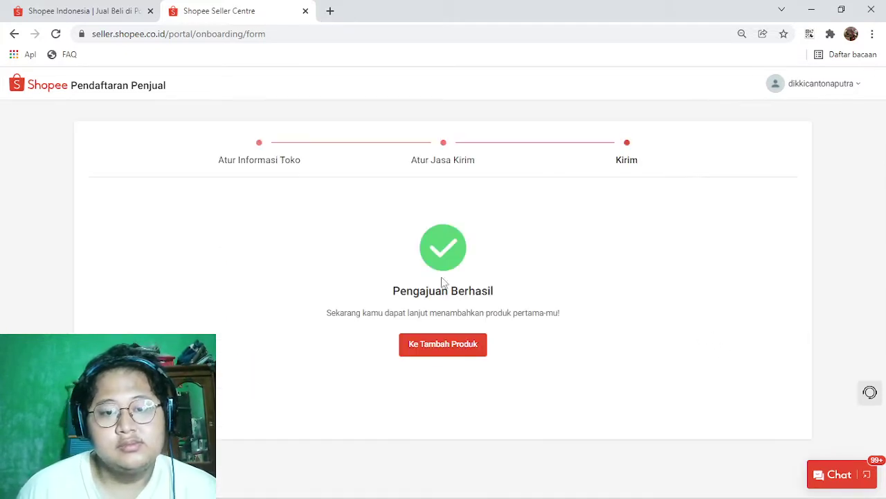
Step: Go to Ke Tambah Produk from the Pengajuan Berhasil page
{"action": "left_click", "coordinate": [447, 347]}
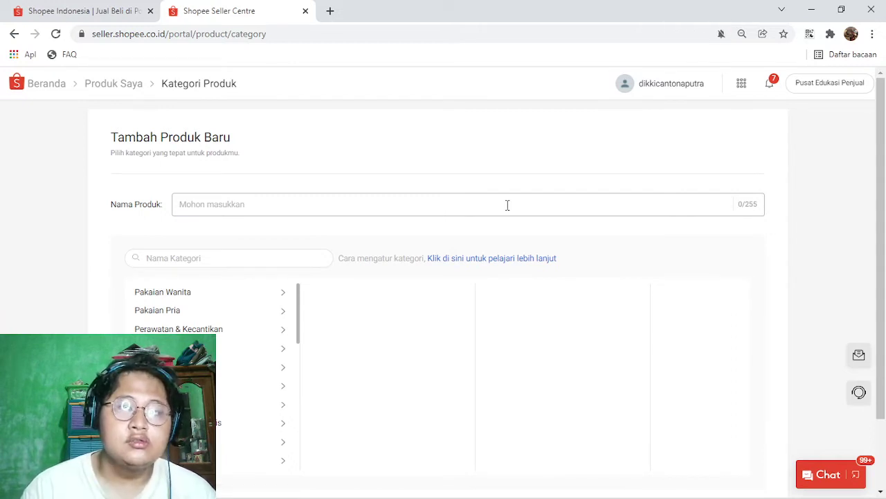
Step: Choose the Pakaian Wanita > Celana Panjang Jeans category
{"action": "scroll", "coordinate": [504, 208], "scroll_direction": "down", "scroll_amount": 1}
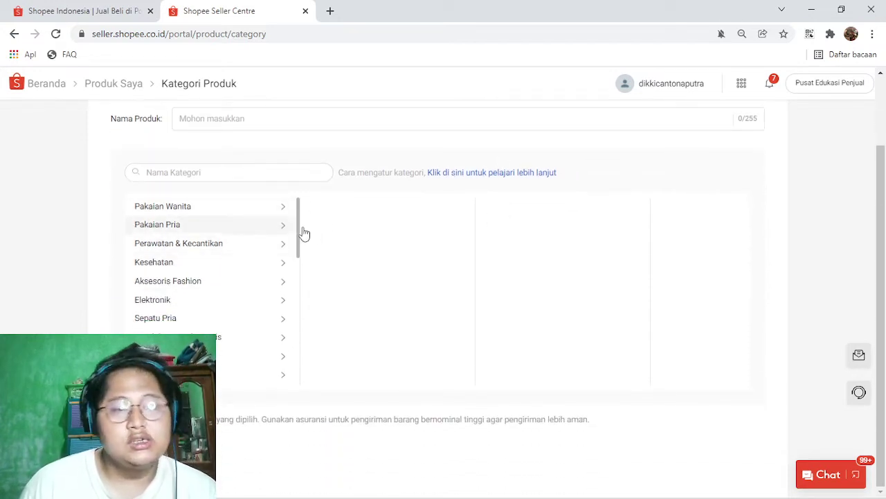
{"action": "left_click", "coordinate": [272, 210]}
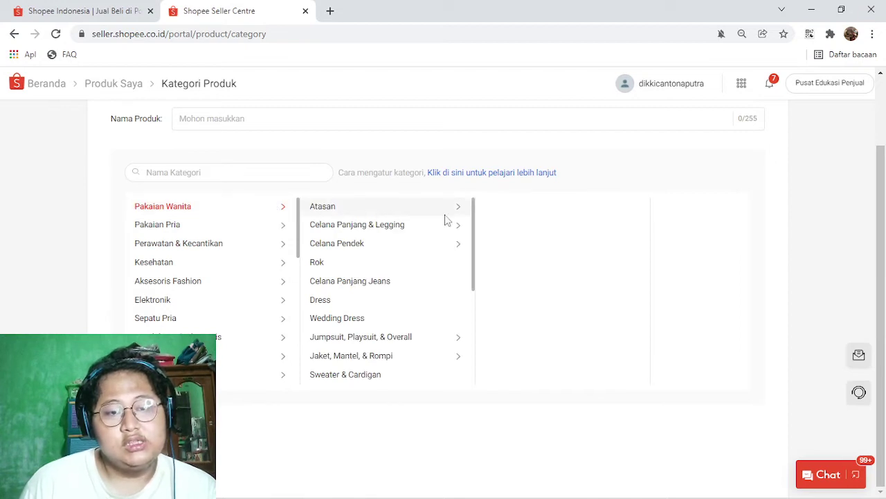
{"action": "left_click", "coordinate": [340, 284]}
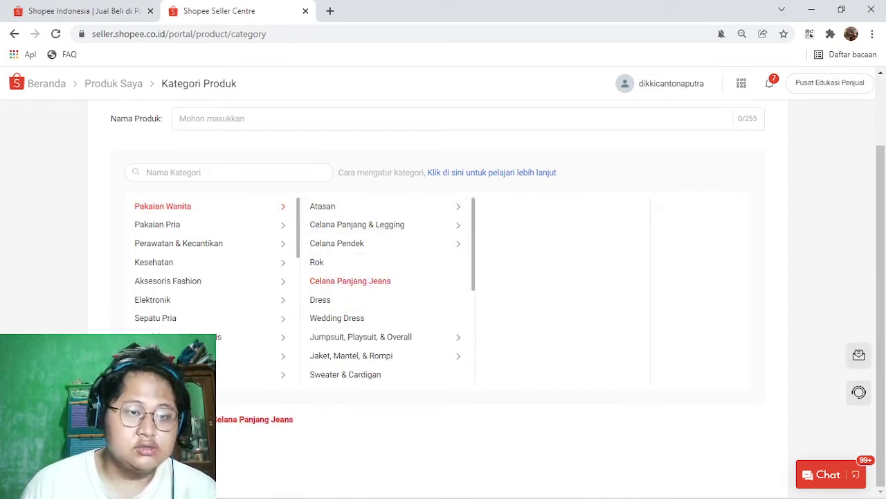
Step: Name the product 'Celana Jeans Terbaru Keren Banget Korea Update' and continue to the details form
{"action": "left_click", "coordinate": [240, 120]}
{"action": "type", "text": "Celana Jeans"}
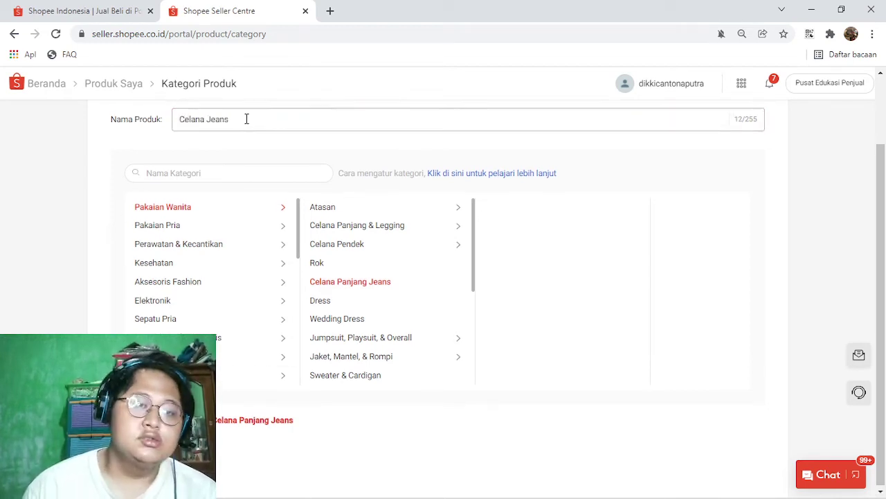
{"action": "scroll", "coordinate": [246, 119], "scroll_direction": "up", "scroll_amount": 2}
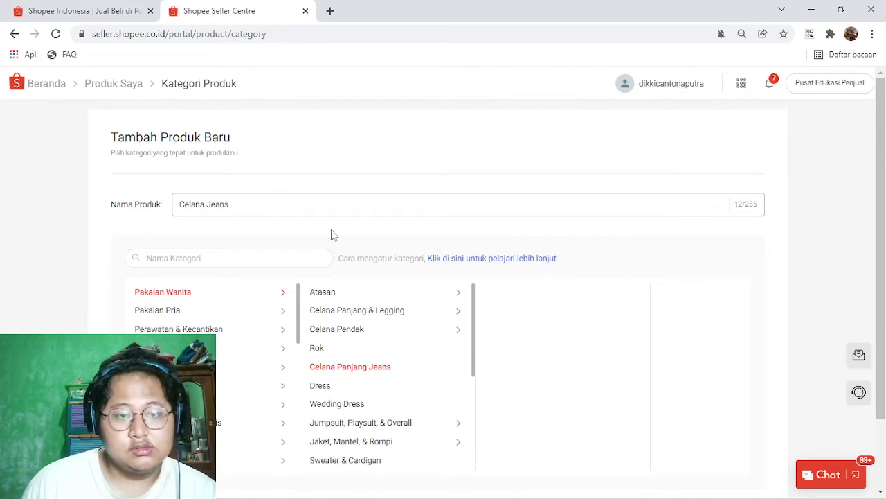
{"action": "scroll", "coordinate": [366, 291], "scroll_direction": "down", "scroll_amount": 2}
{"action": "scroll", "coordinate": [357, 298], "scroll_direction": "up", "scroll_amount": 2}
{"action": "type", "text": "Jeans"}
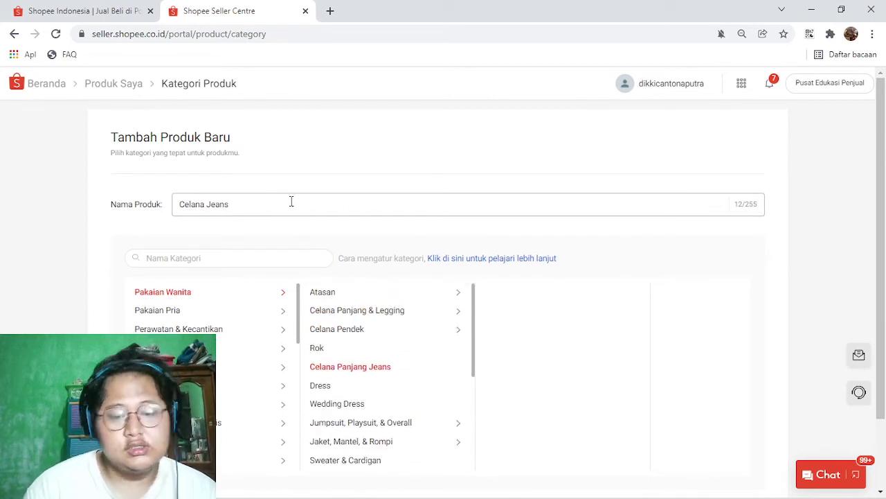
{"action": "type", "text": " Terbaru Kere"}
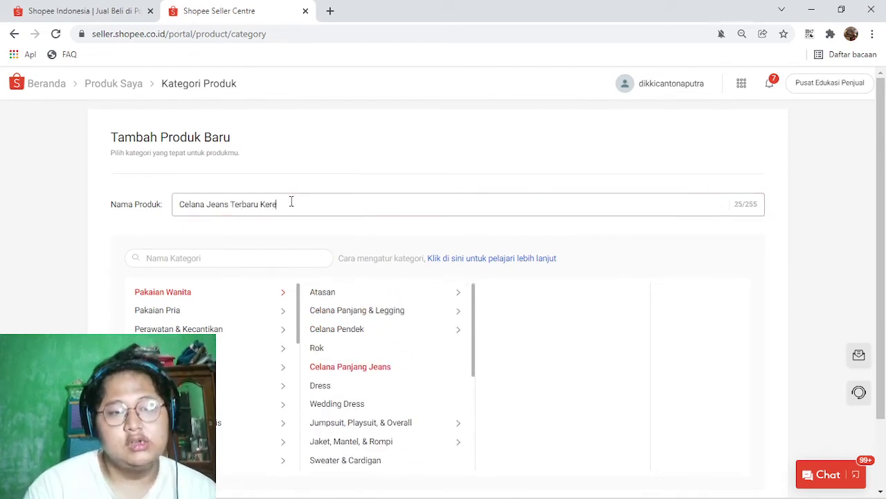
{"action": "type", "text": "n Banget K"}
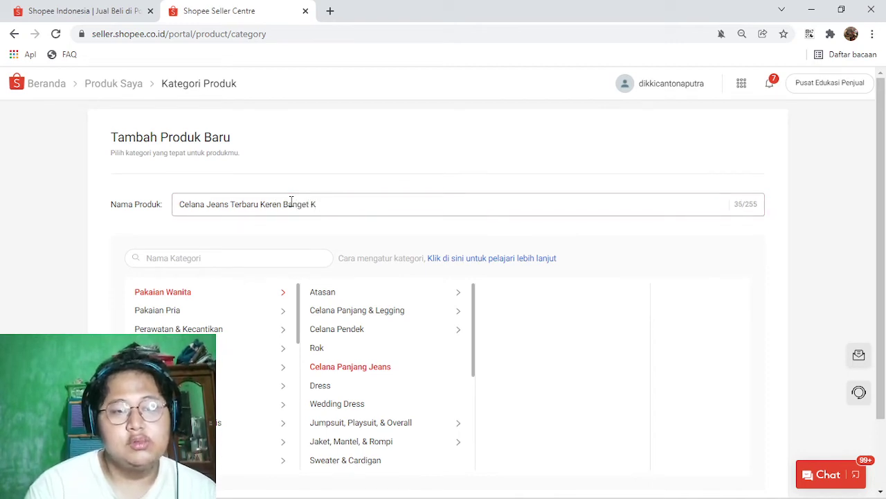
{"action": "type", "text": "Orea Update"}
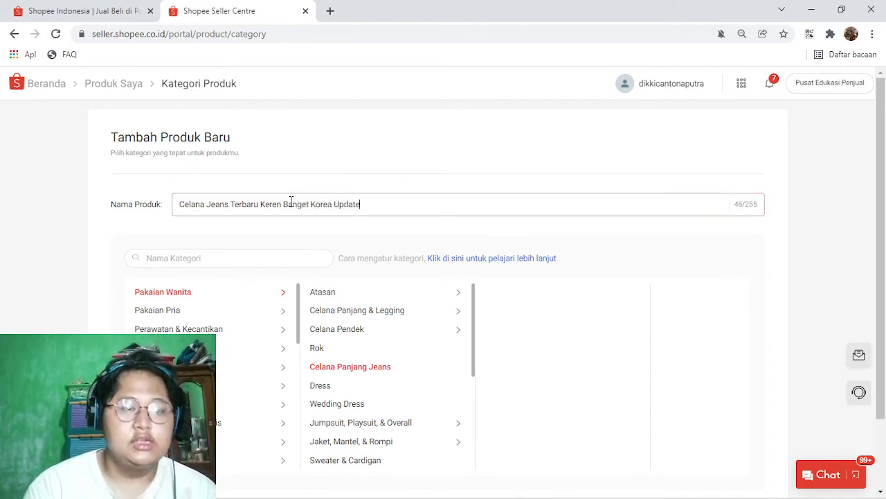
{"action": "left_click", "coordinate": [492, 317]}
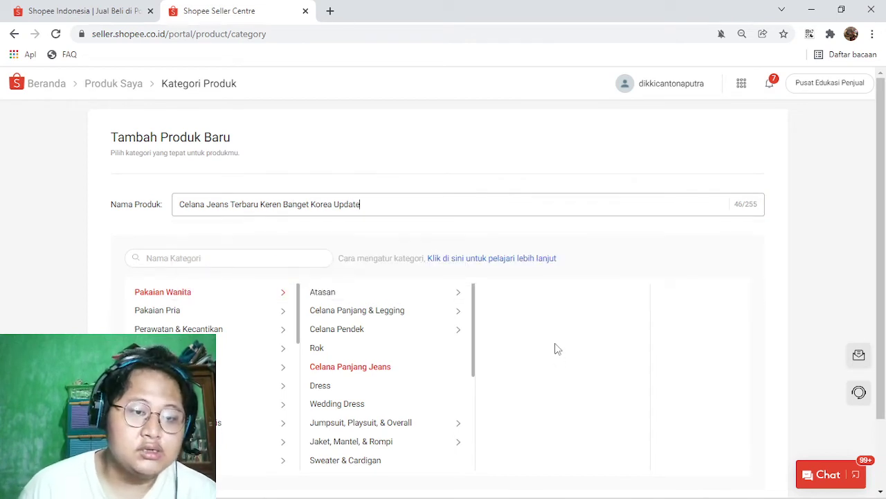
{"action": "scroll", "coordinate": [558, 348], "scroll_direction": "down", "scroll_amount": 2}
{"action": "scroll", "coordinate": [387, 282], "scroll_direction": "down", "scroll_amount": 1}
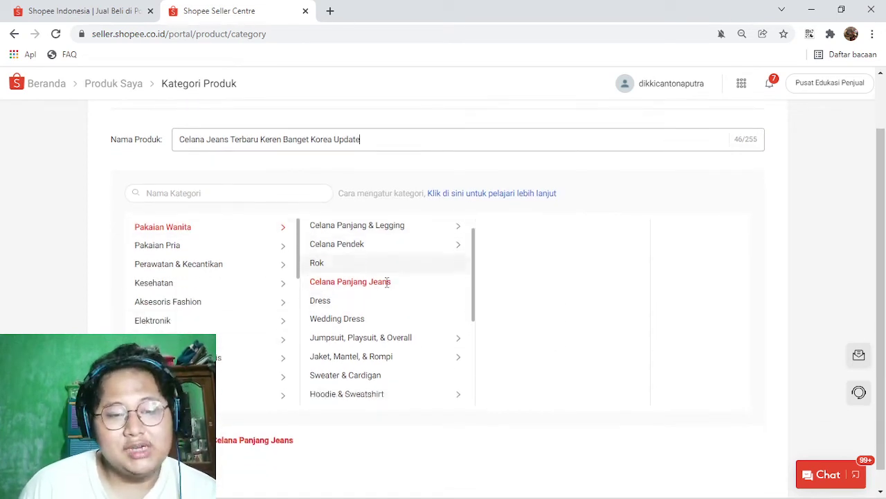
{"action": "scroll", "coordinate": [386, 282], "scroll_direction": "down", "scroll_amount": 3}
{"action": "key", "text": "Return"}
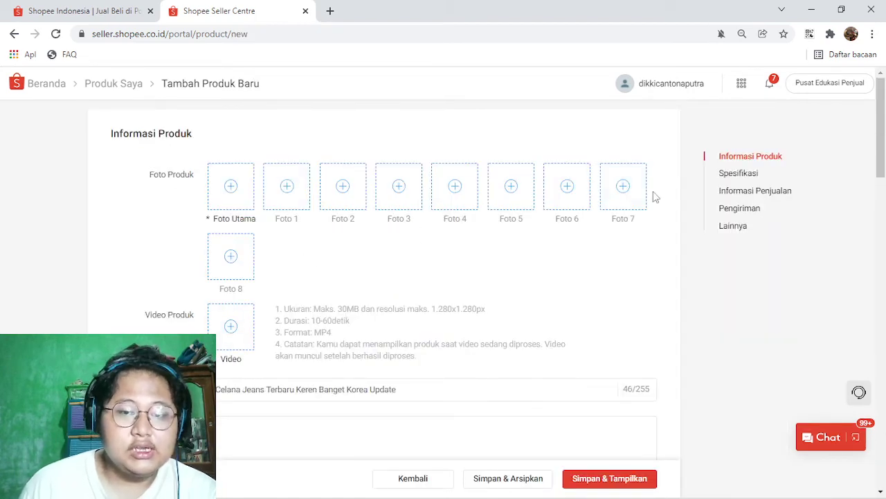
{"action": "scroll", "coordinate": [533, 234], "scroll_direction": "down", "scroll_amount": 8}
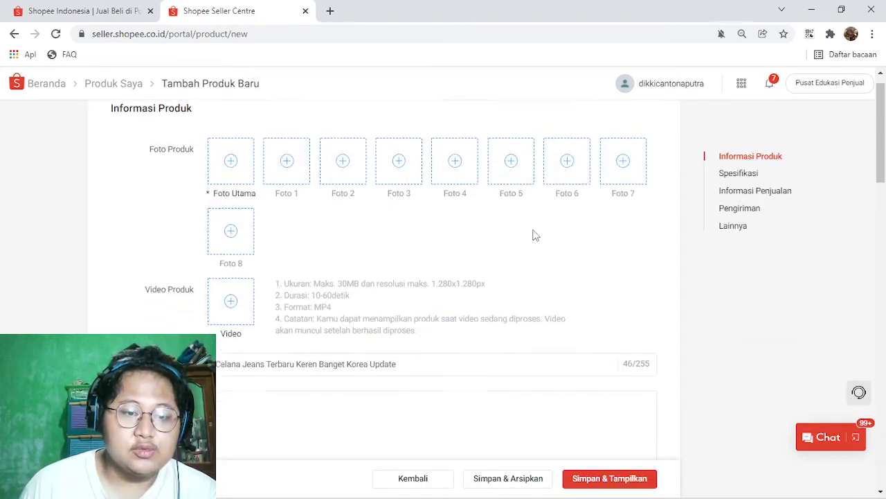
{"action": "scroll", "coordinate": [532, 233], "scroll_direction": "down", "scroll_amount": 1}
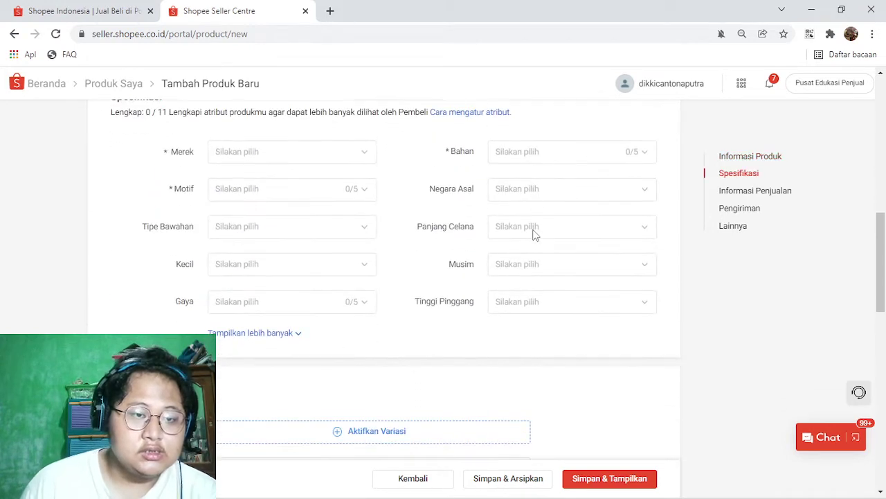
{"action": "scroll", "coordinate": [252, 173], "scroll_direction": "up", "scroll_amount": 1}
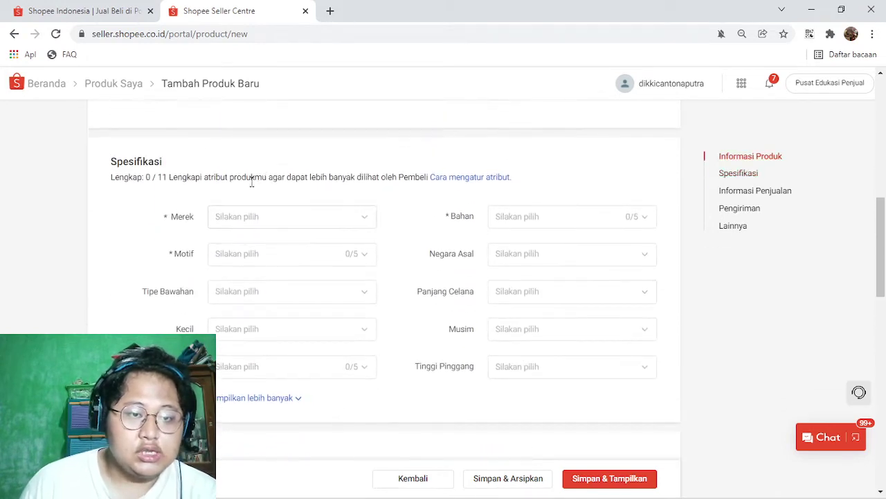
{"action": "left_click", "coordinate": [279, 219]}
{"action": "scroll", "coordinate": [235, 332], "scroll_direction": "down", "scroll_amount": 5}
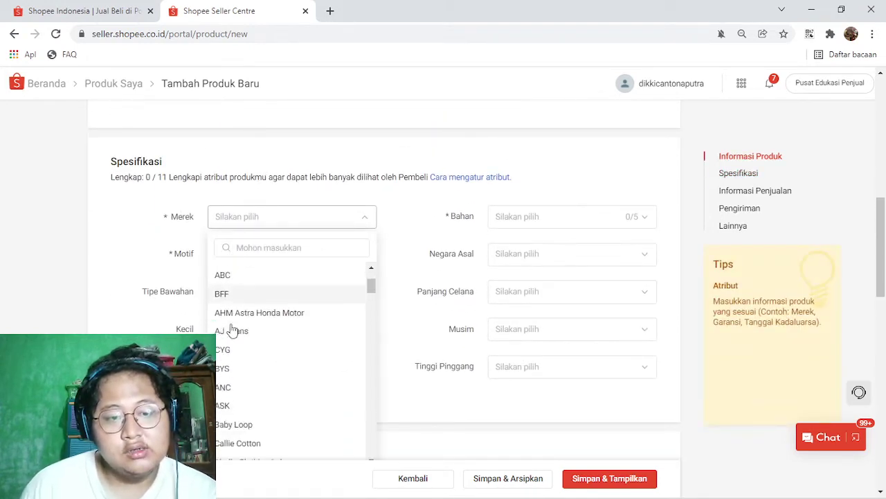
{"action": "scroll", "coordinate": [242, 346], "scroll_direction": "down", "scroll_amount": 3}
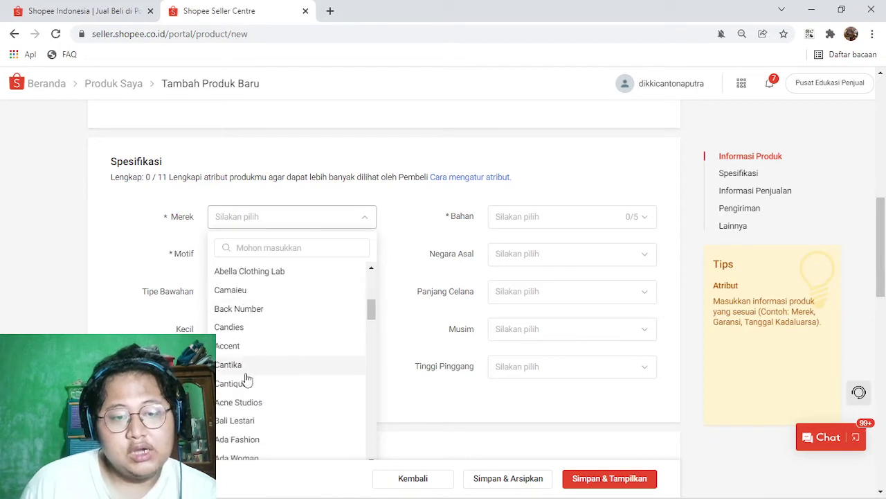
{"action": "left_click", "coordinate": [586, 219]}
{"action": "scroll", "coordinate": [378, 287], "scroll_direction": "down", "scroll_amount": 4}
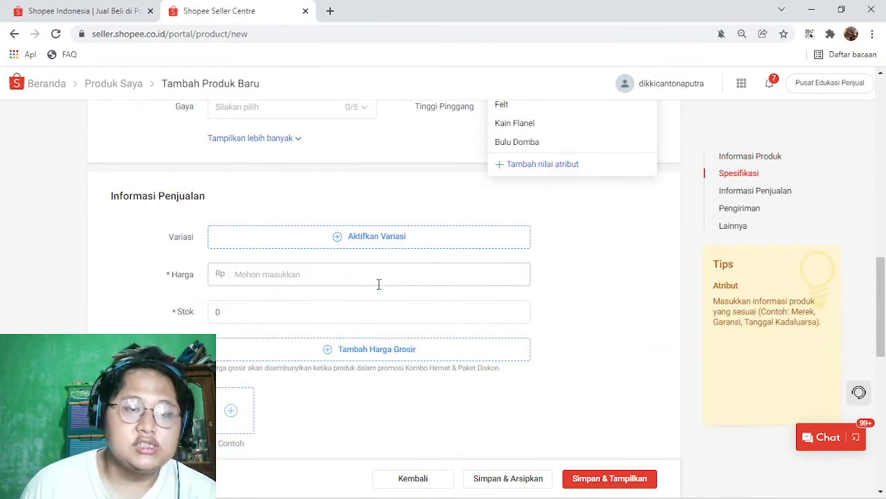
{"action": "left_click", "coordinate": [390, 210]}
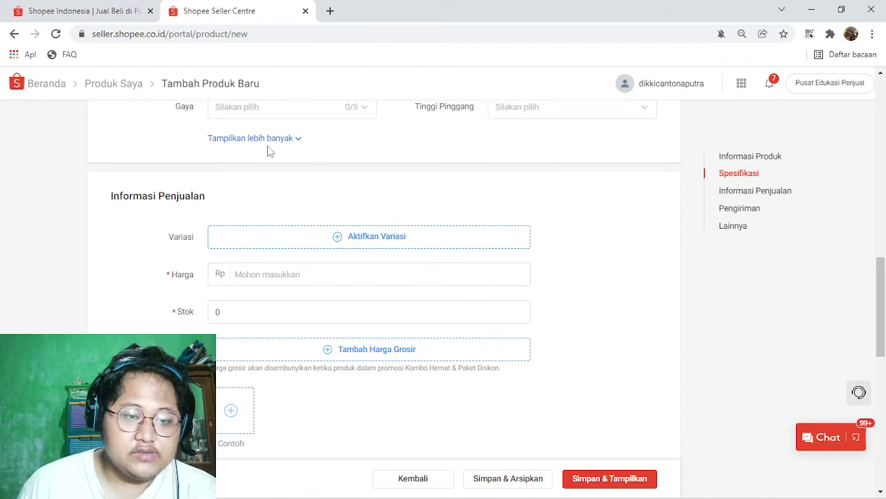
{"action": "scroll", "coordinate": [398, 239], "scroll_direction": "down", "scroll_amount": 2}
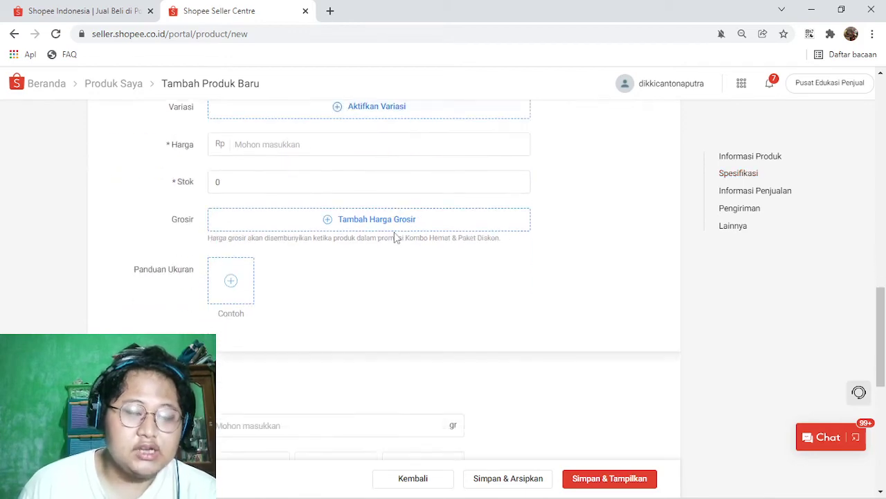
{"action": "scroll", "coordinate": [396, 235], "scroll_direction": "down", "scroll_amount": 3}
{"action": "scroll", "coordinate": [267, 210], "scroll_direction": "up", "scroll_amount": 4}
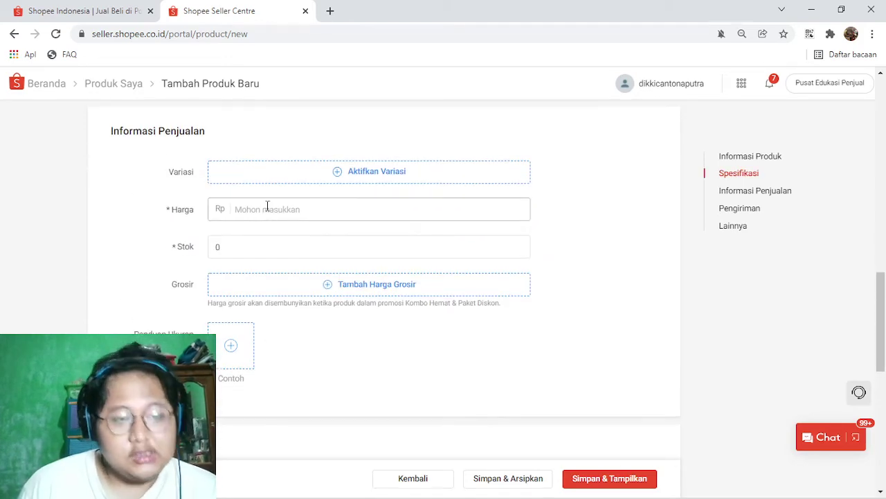
{"action": "scroll", "coordinate": [267, 207], "scroll_direction": "down", "scroll_amount": 3}
{"action": "scroll", "coordinate": [269, 212], "scroll_direction": "down", "scroll_amount": 2}
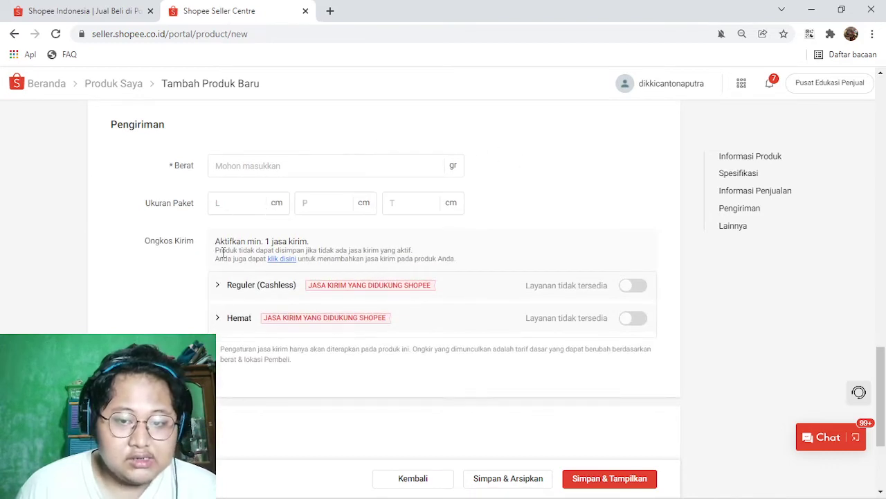
{"action": "left_click", "coordinate": [220, 289]}
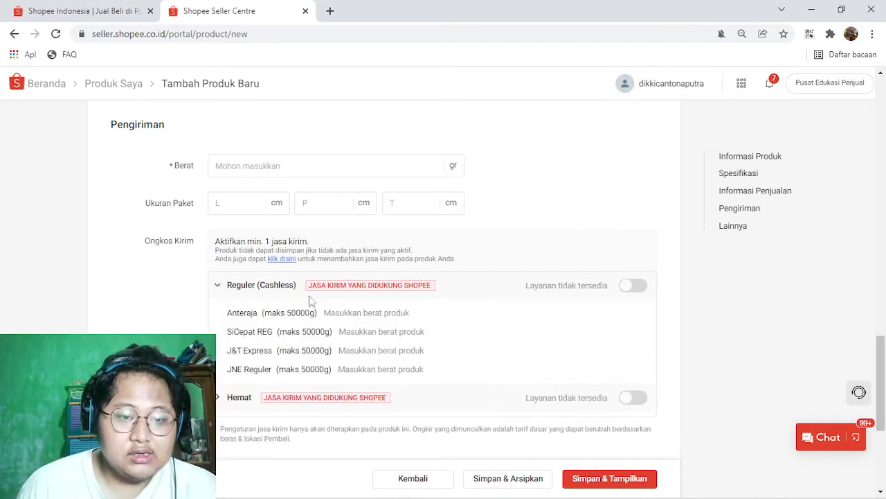
{"action": "scroll", "coordinate": [281, 295], "scroll_direction": "down", "scroll_amount": 2}
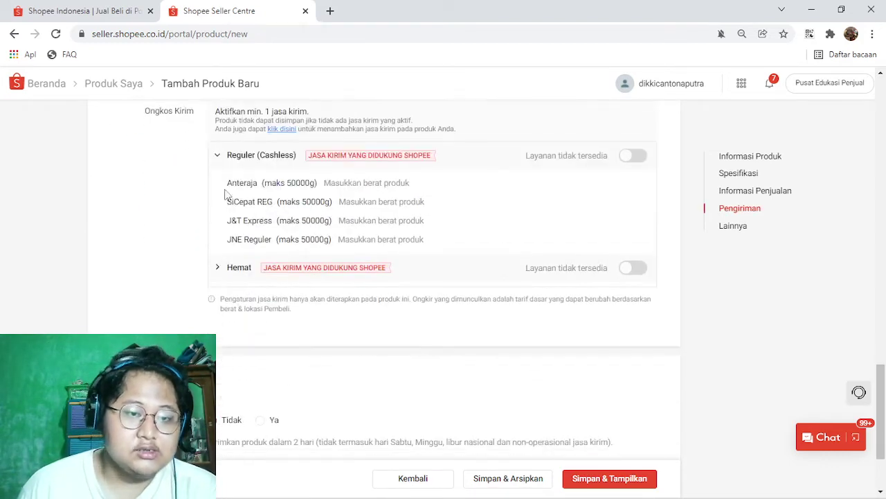
{"action": "left_click", "coordinate": [219, 156]}
{"action": "scroll", "coordinate": [250, 242], "scroll_direction": "down", "scroll_amount": 1}
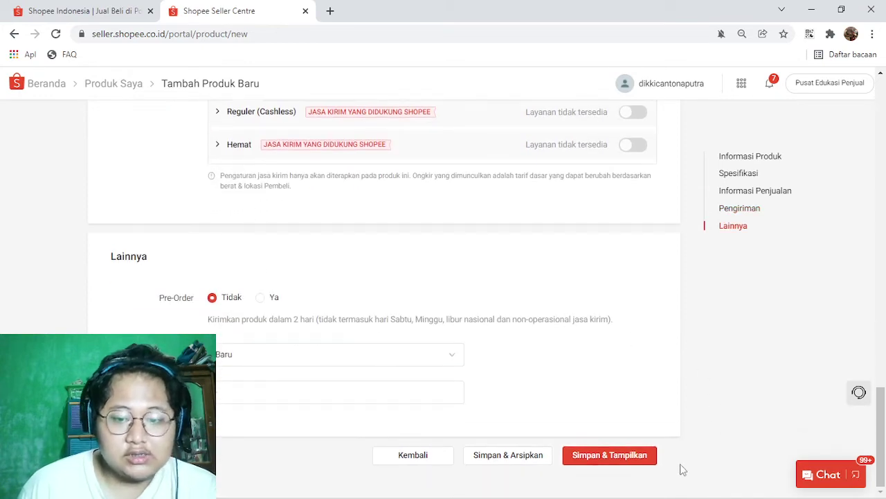
{"action": "scroll", "coordinate": [620, 381], "scroll_direction": "up", "scroll_amount": 15}
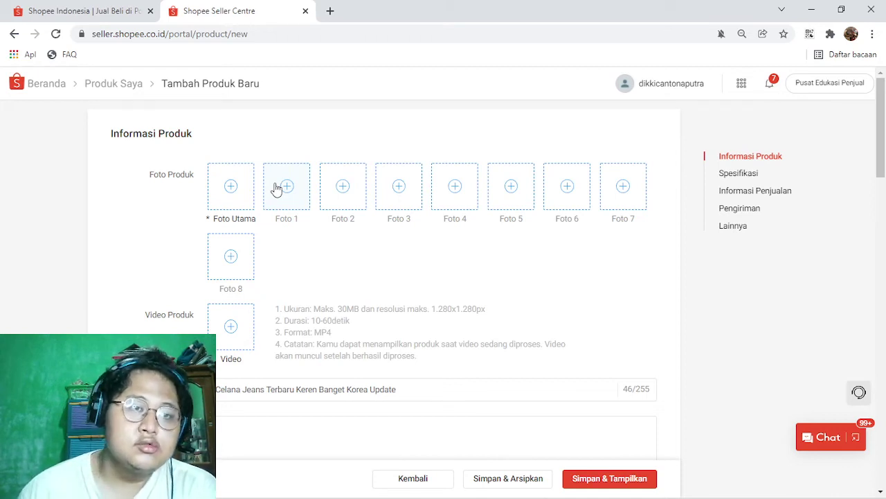
Step: Search the Shopee storefront for 'celana jeans' from a new browser tab
{"action": "left_click", "coordinate": [331, 12]}
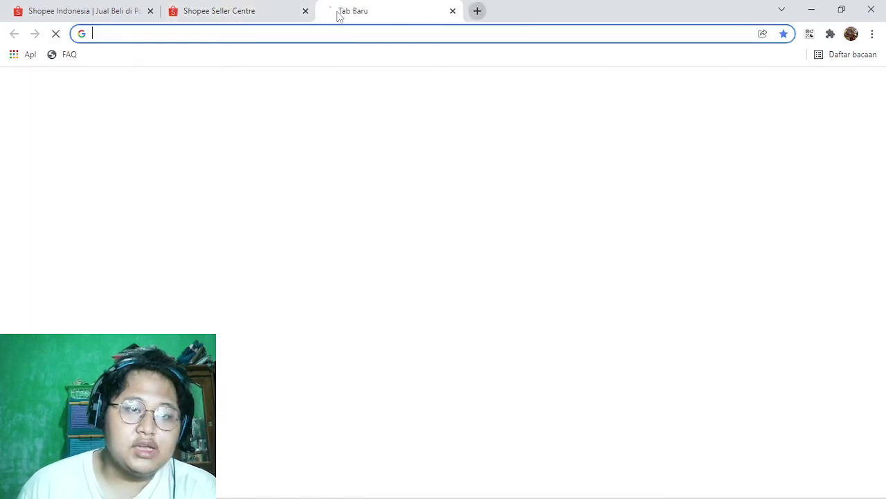
{"action": "left_click", "coordinate": [81, 9]}
{"action": "left_click", "coordinate": [263, 115]}
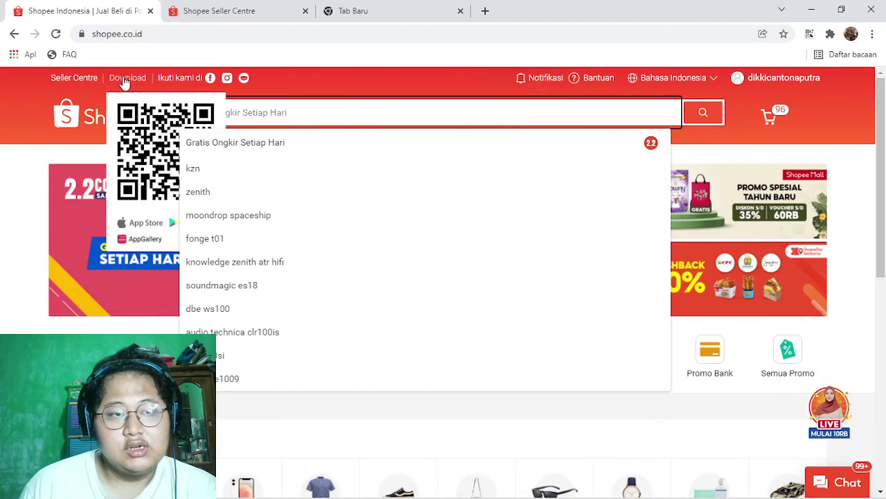
{"action": "type", "text": "celana jeans"}
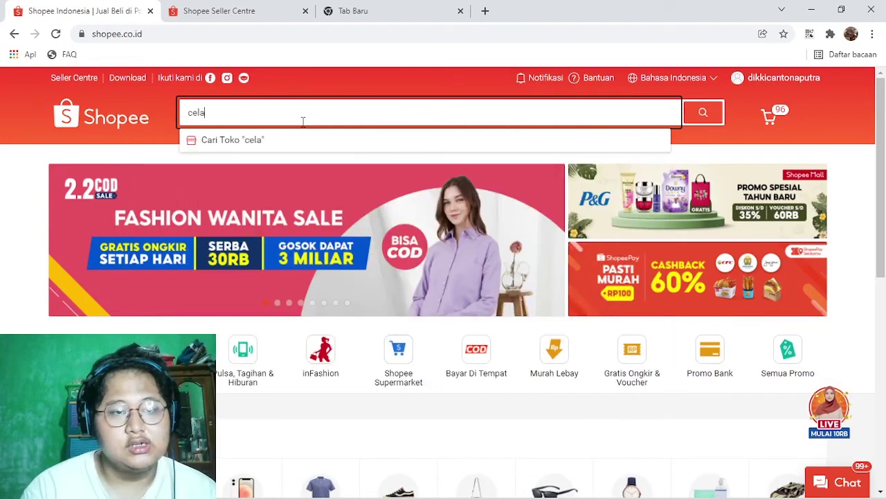
{"action": "key", "text": "Return"}
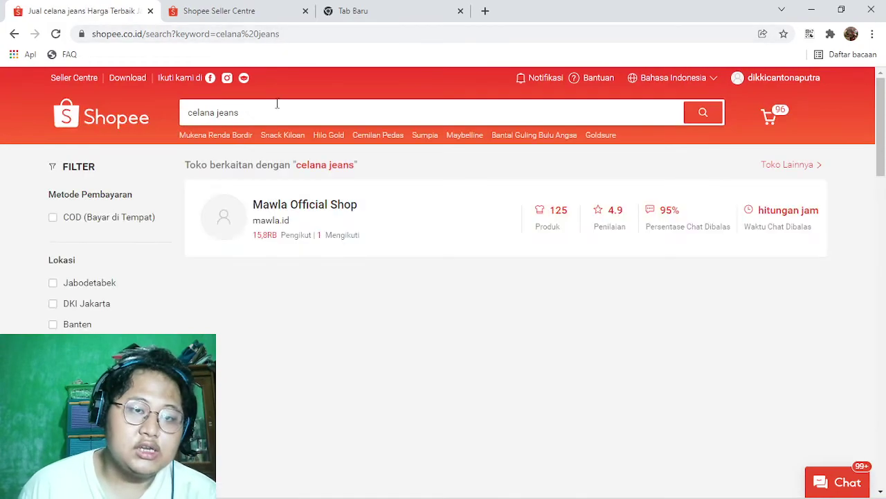
Step: Browse the competitor jeans listings, including page 5 of the search results
{"action": "scroll", "coordinate": [317, 187], "scroll_direction": "down", "scroll_amount": 5}
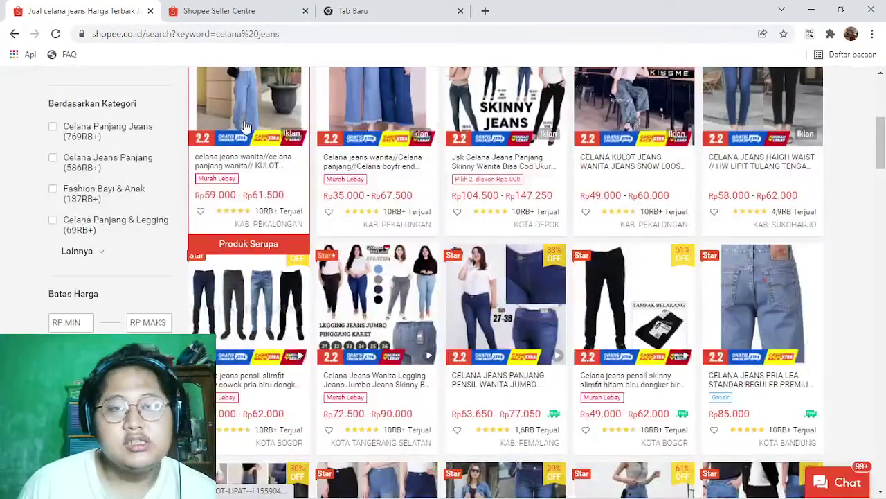
{"action": "scroll", "coordinate": [291, 132], "scroll_direction": "up", "scroll_amount": 1}
{"action": "scroll", "coordinate": [291, 131], "scroll_direction": "up", "scroll_amount": 2}
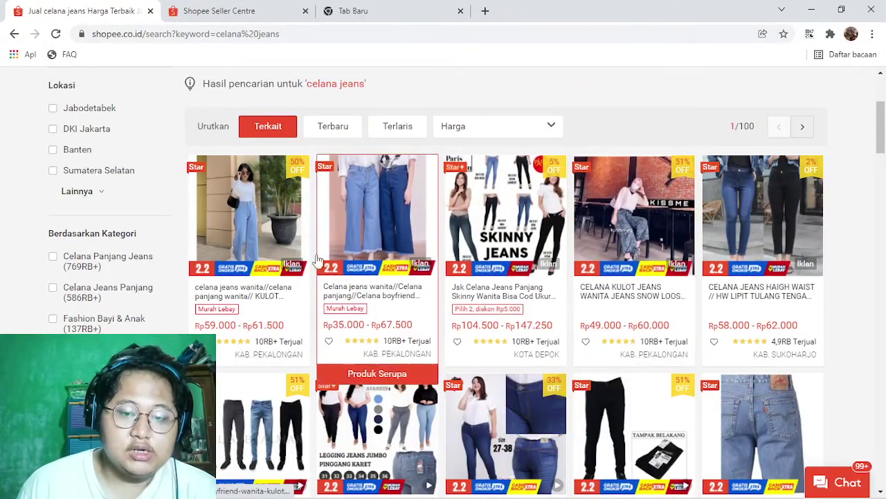
{"action": "scroll", "coordinate": [754, 249], "scroll_direction": "down", "scroll_amount": 8}
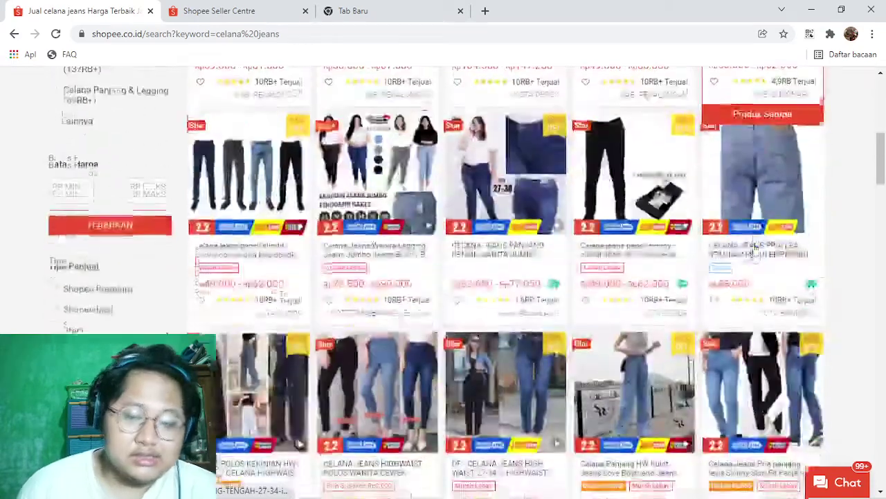
{"action": "scroll", "coordinate": [755, 249], "scroll_direction": "down", "scroll_amount": 5}
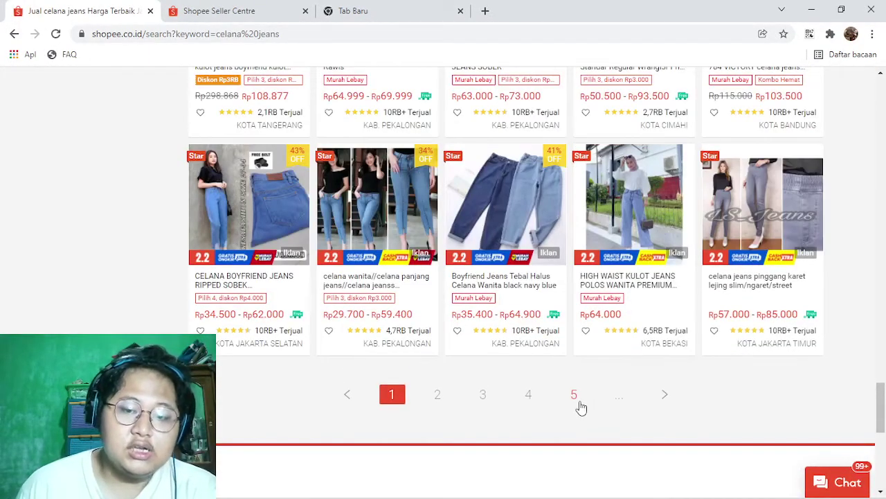
{"action": "left_click", "coordinate": [580, 405]}
{"action": "scroll", "coordinate": [577, 279], "scroll_direction": "down", "scroll_amount": 5}
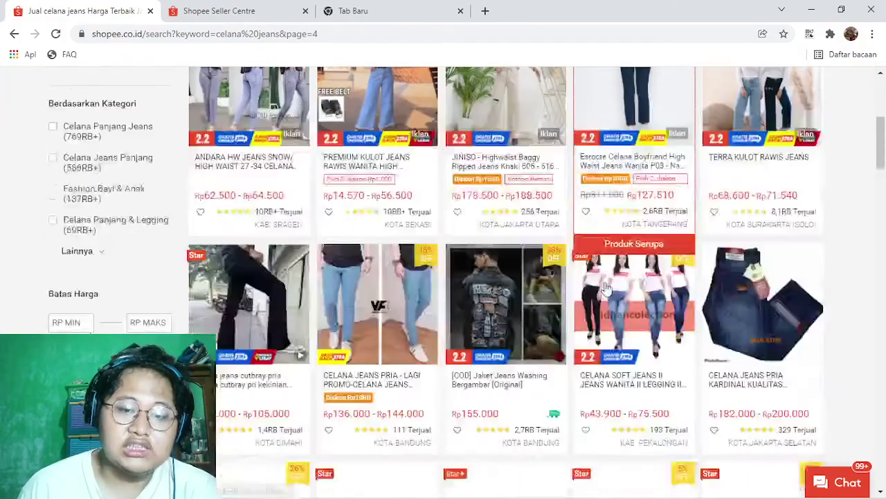
{"action": "scroll", "coordinate": [789, 246], "scroll_direction": "down", "scroll_amount": 10}
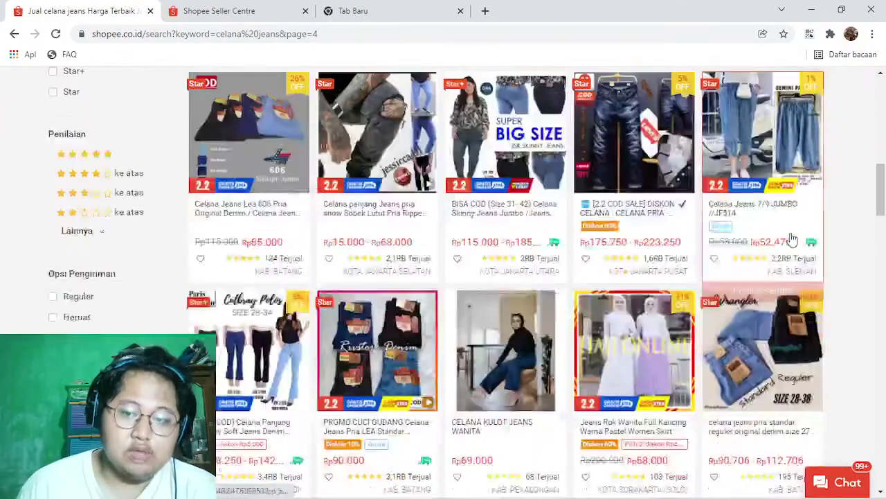
{"action": "scroll", "coordinate": [792, 251], "scroll_direction": "up", "scroll_amount": 5}
{"action": "scroll", "coordinate": [792, 251], "scroll_direction": "down", "scroll_amount": 10}
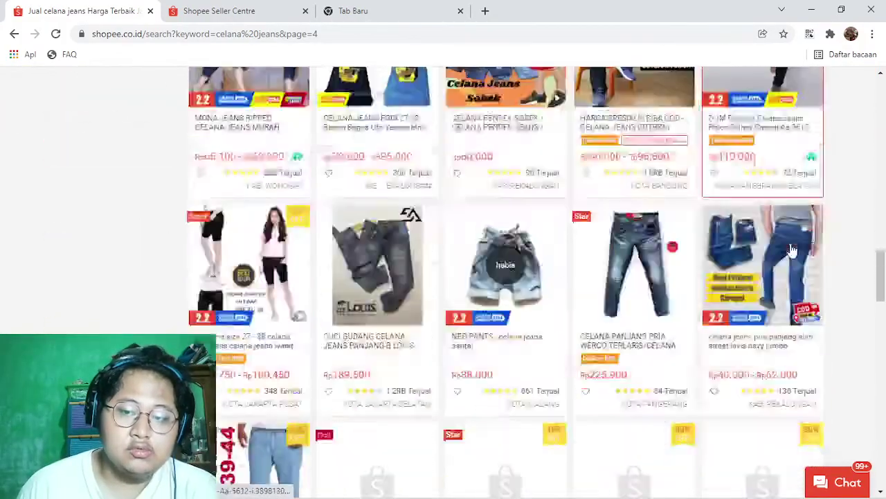
{"action": "scroll", "coordinate": [793, 251], "scroll_direction": "down", "scroll_amount": 10}
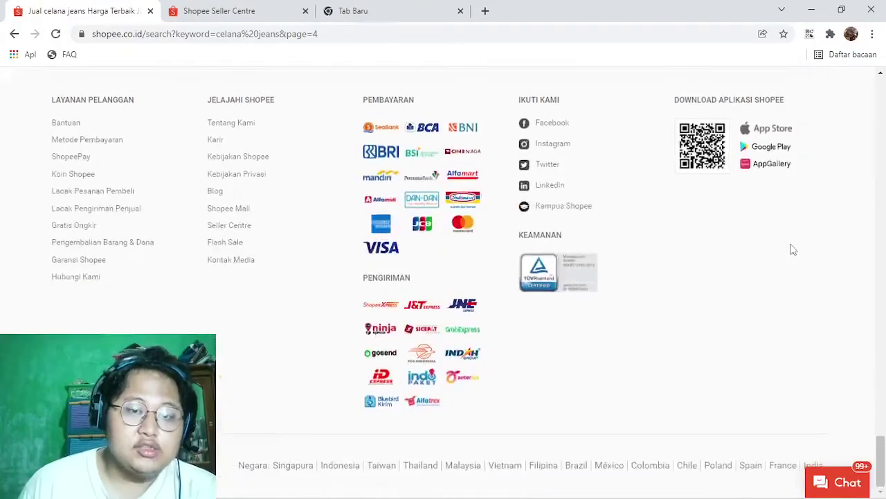
{"action": "scroll", "coordinate": [791, 247], "scroll_direction": "up", "scroll_amount": 5}
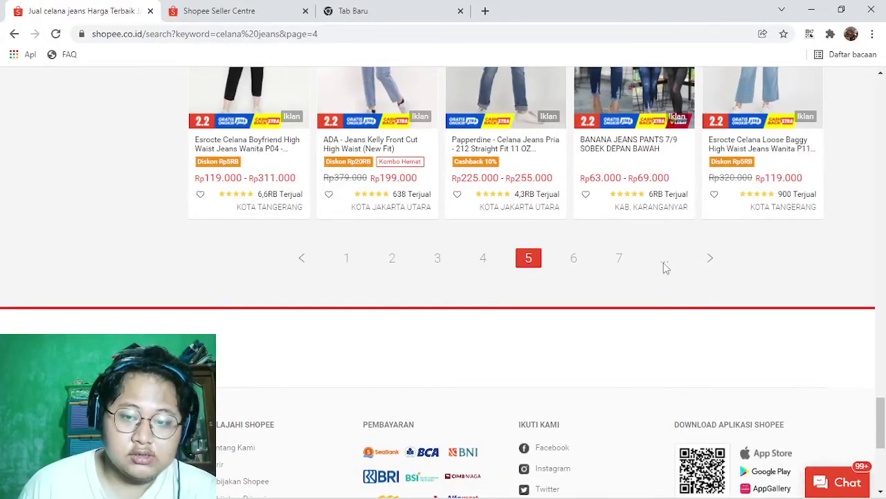
{"action": "scroll", "coordinate": [665, 268], "scroll_direction": "up", "scroll_amount": 10}
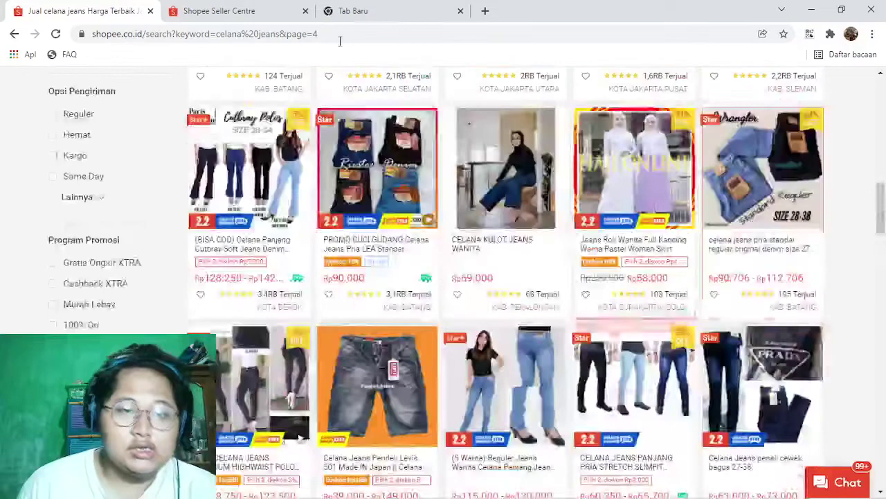
Step: Back in Seller Centre, leave the product form for Beranda and confirm discarding it
{"action": "left_click", "coordinate": [271, 9]}
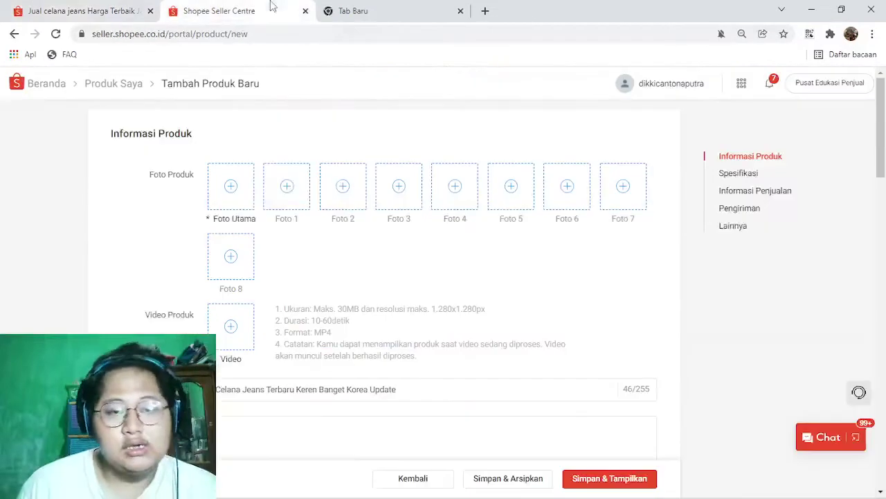
{"action": "left_click", "coordinate": [40, 88]}
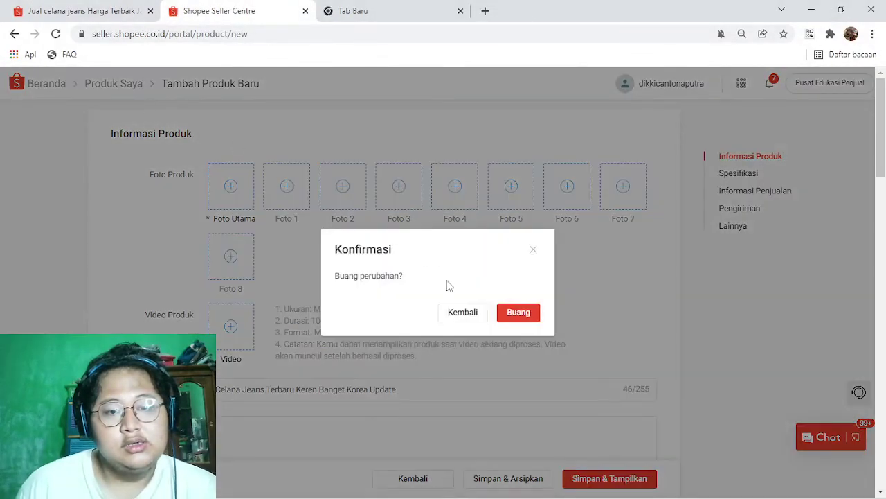
{"action": "left_click", "coordinate": [517, 312]}
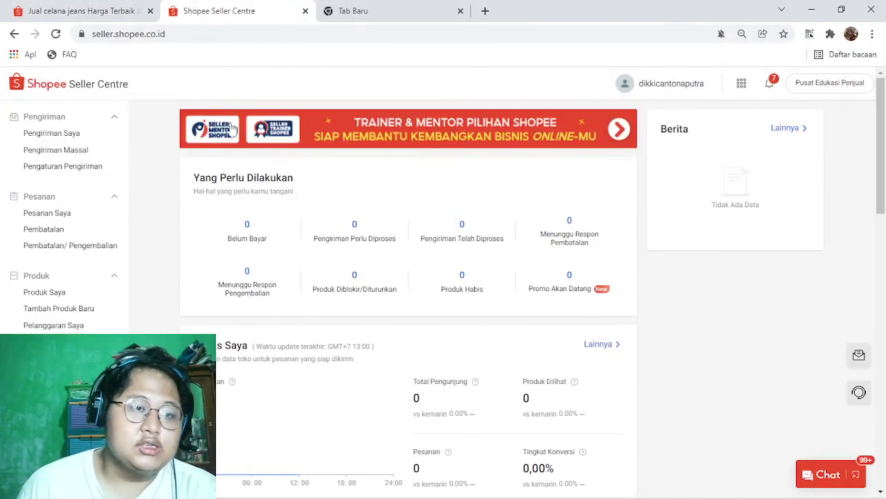